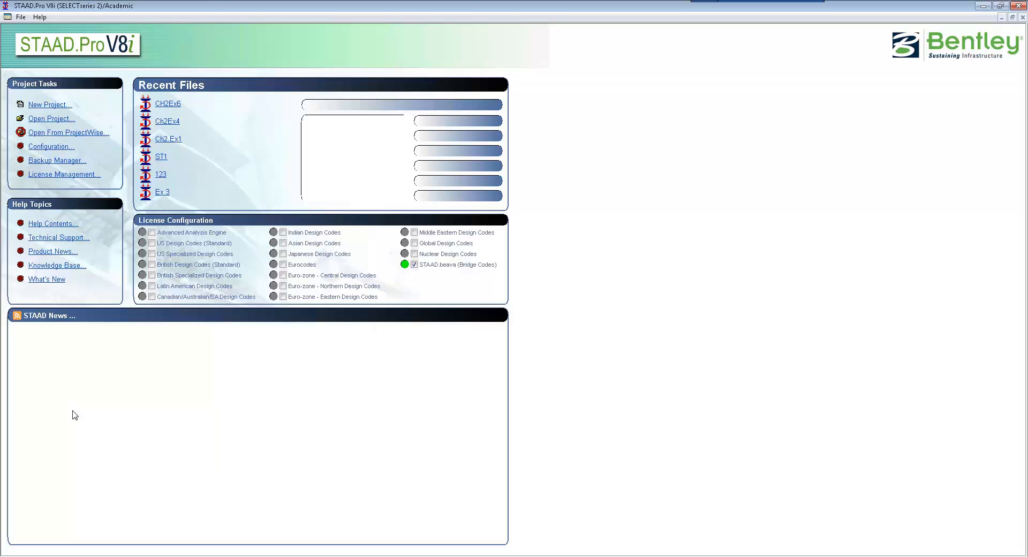
Start a new project of the Plane structure type and name the file Ch3Ex8
click(46, 106)
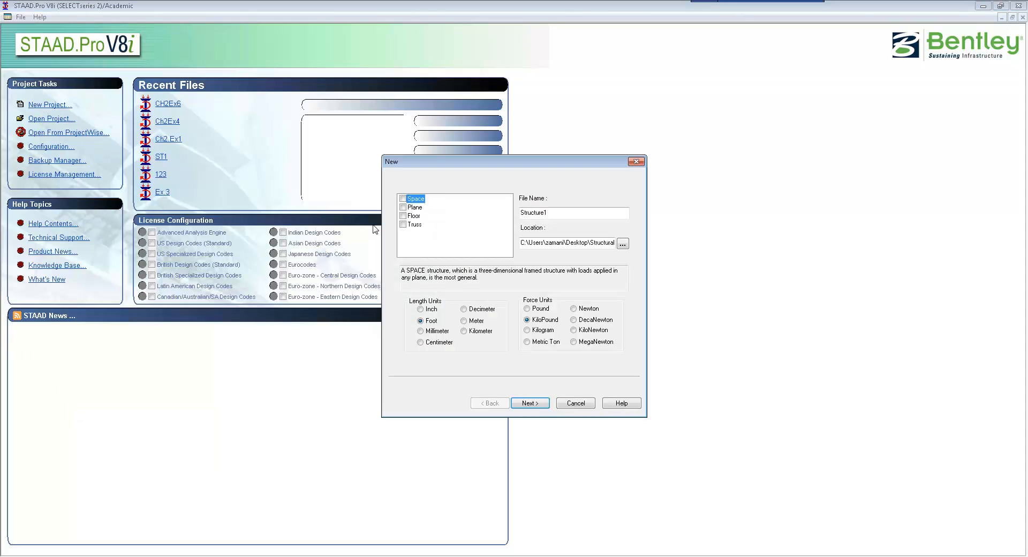
click(403, 207)
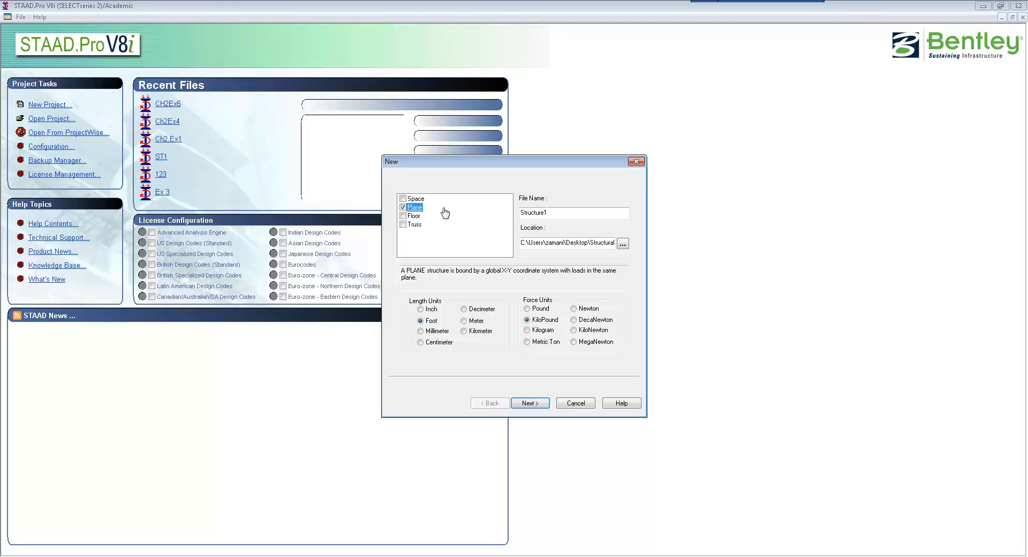
click(557, 213)
drag(560, 212, 519, 212)
text(Ch3Ex8)
click(621, 243)
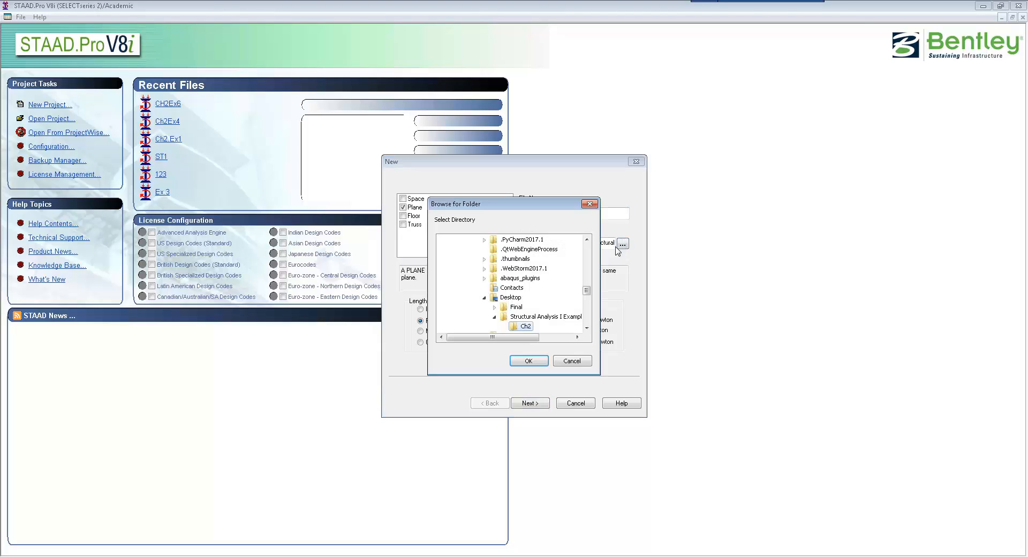
click(587, 327)
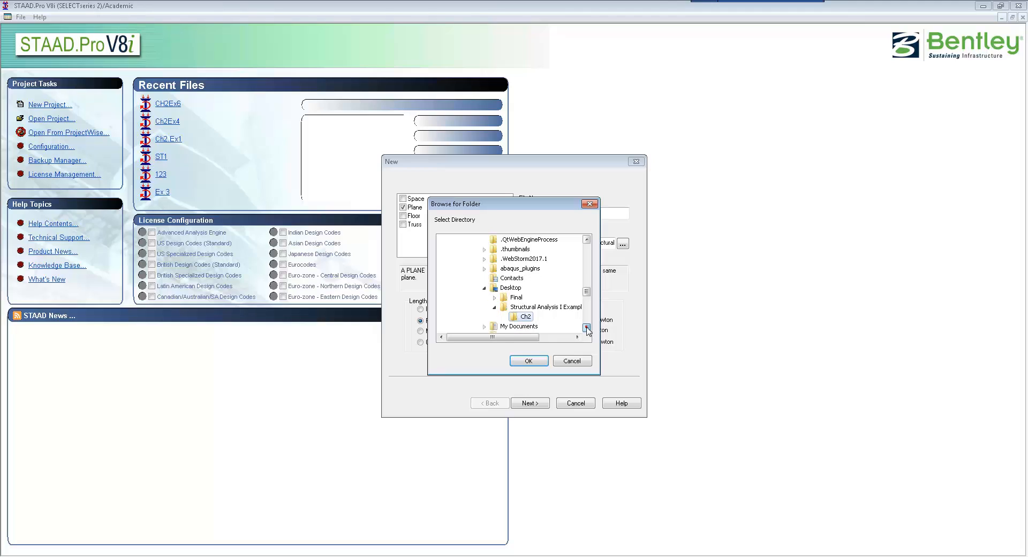
click(587, 327)
click(587, 327)
click(589, 203)
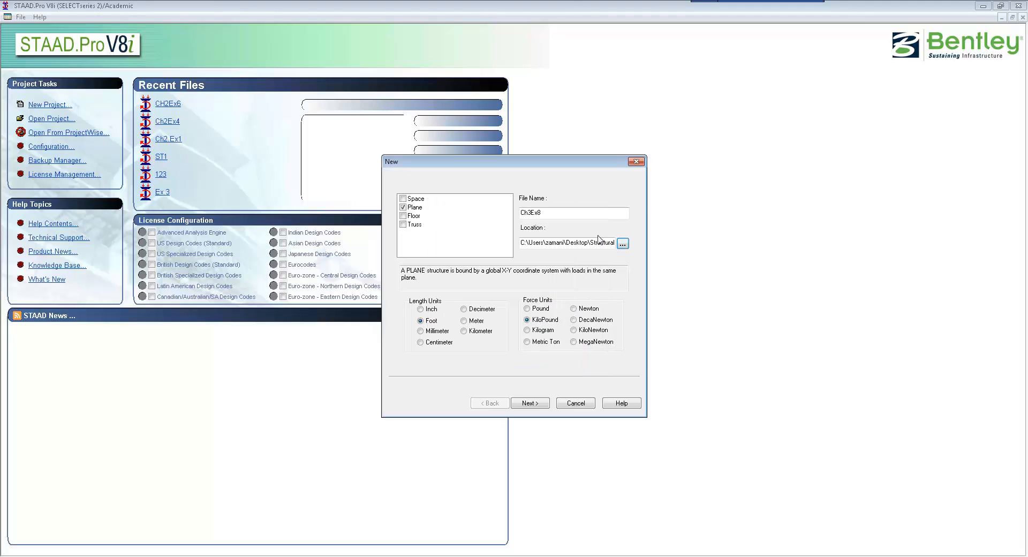
Change the last folder of the project location to Ch3, create that folder, and finish the setup with Add Beam
drag(604, 242, 681, 248)
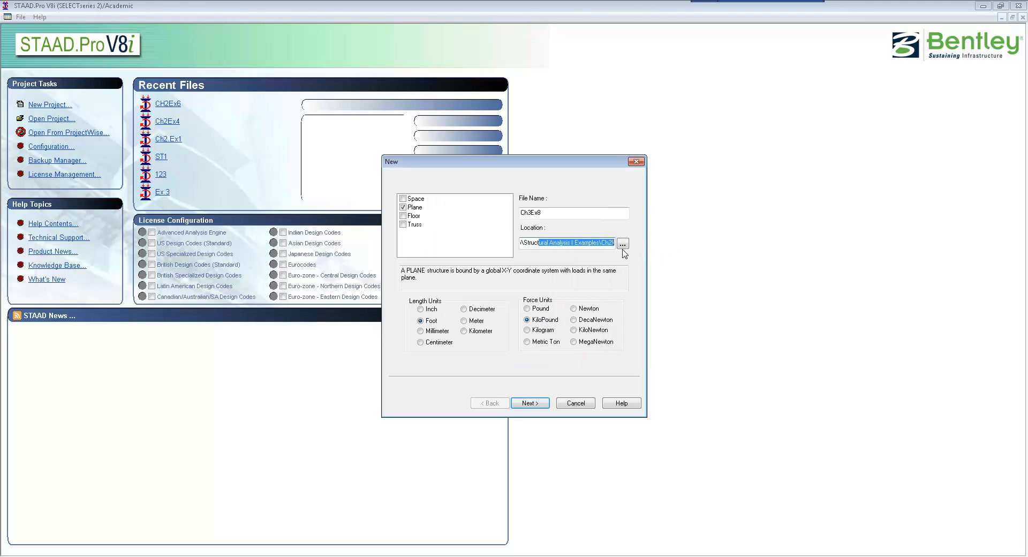
click(611, 245)
drag(611, 244, 657, 252)
key(BackSpace)
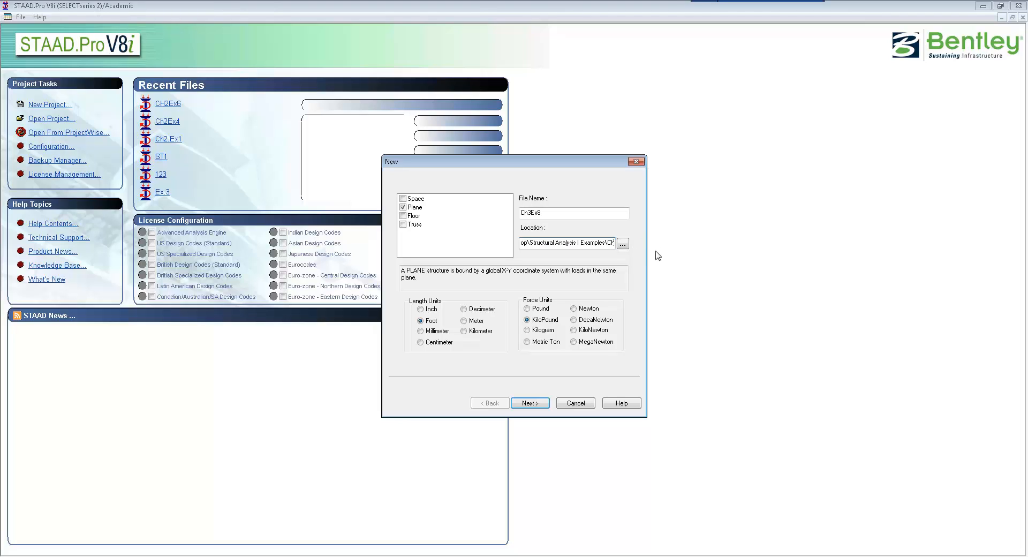
drag(580, 245, 630, 244)
click(604, 242)
text(3)
click(513, 402)
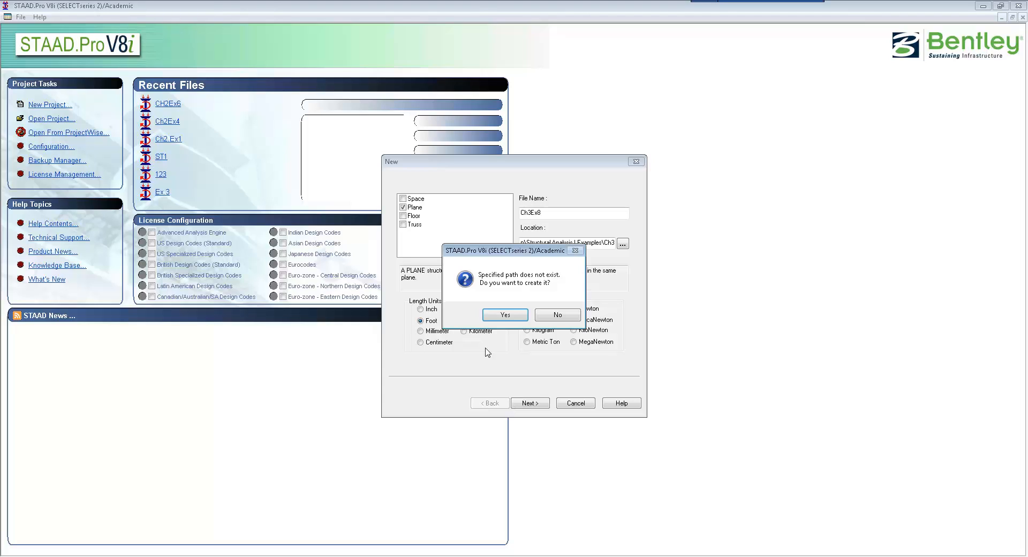
click(511, 311)
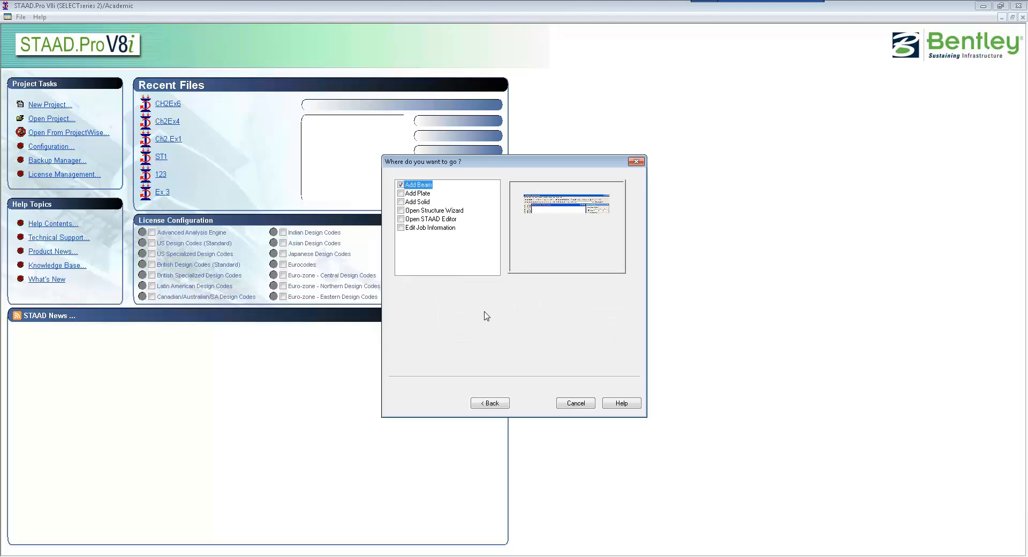
click(542, 402)
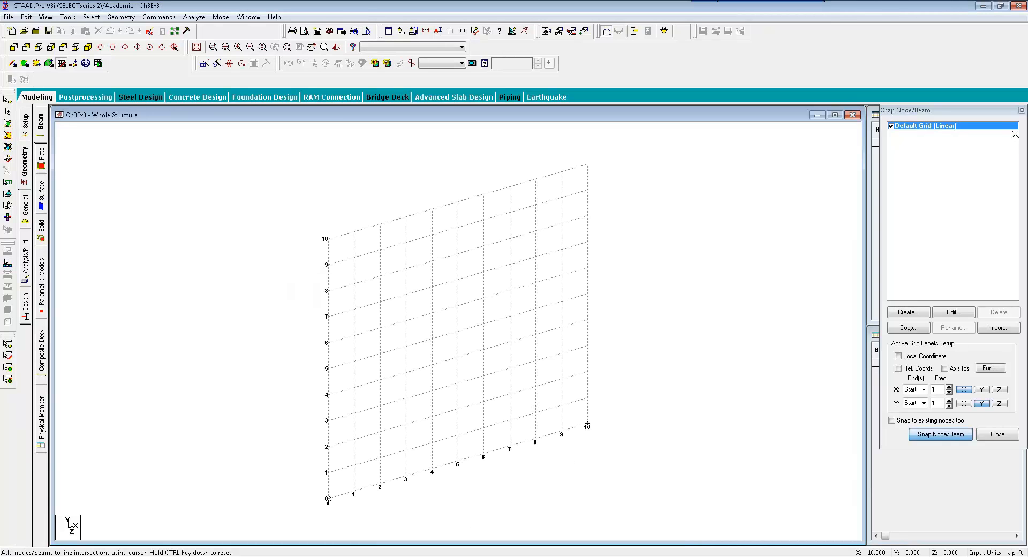
Dismiss the snap grid and, in front view, enter two nodes at X = 0 and X = 20 ft
click(1022, 110)
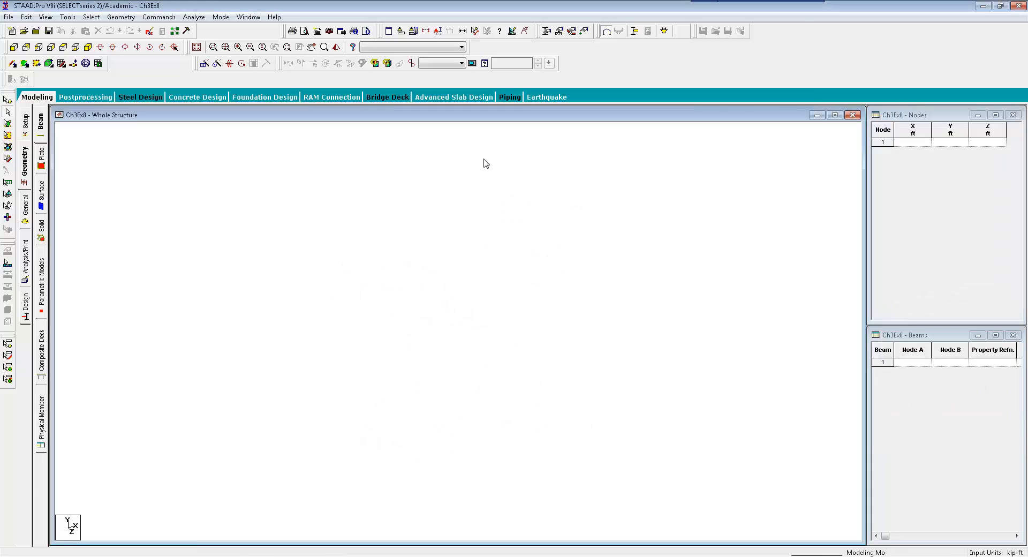
click(14, 47)
click(903, 148)
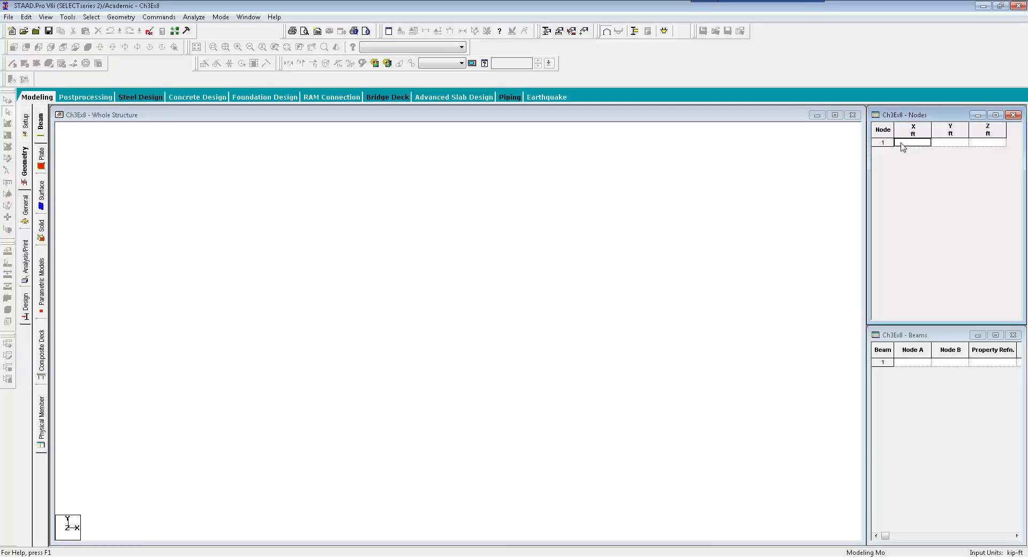
text(0)
key(Return)
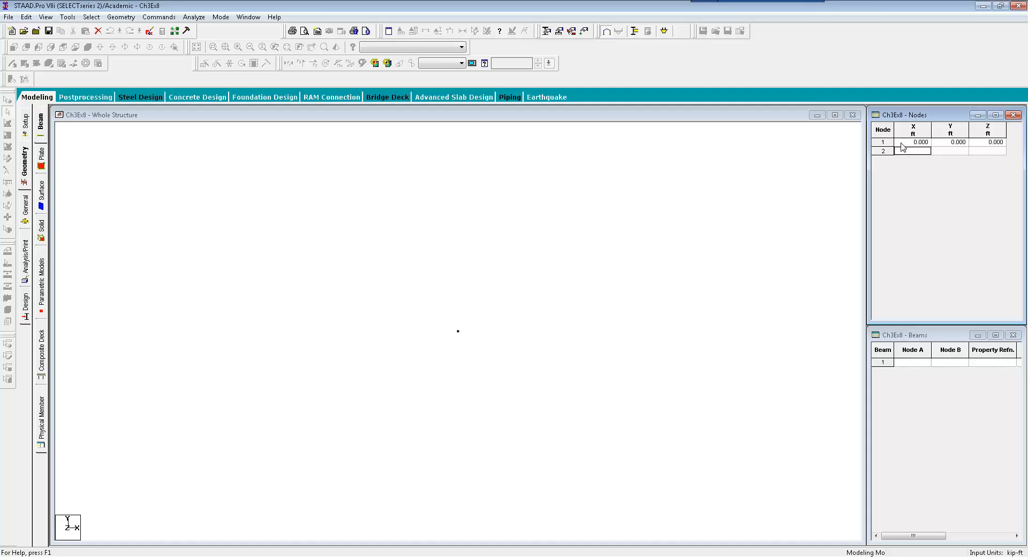
text(20)
key(Return)
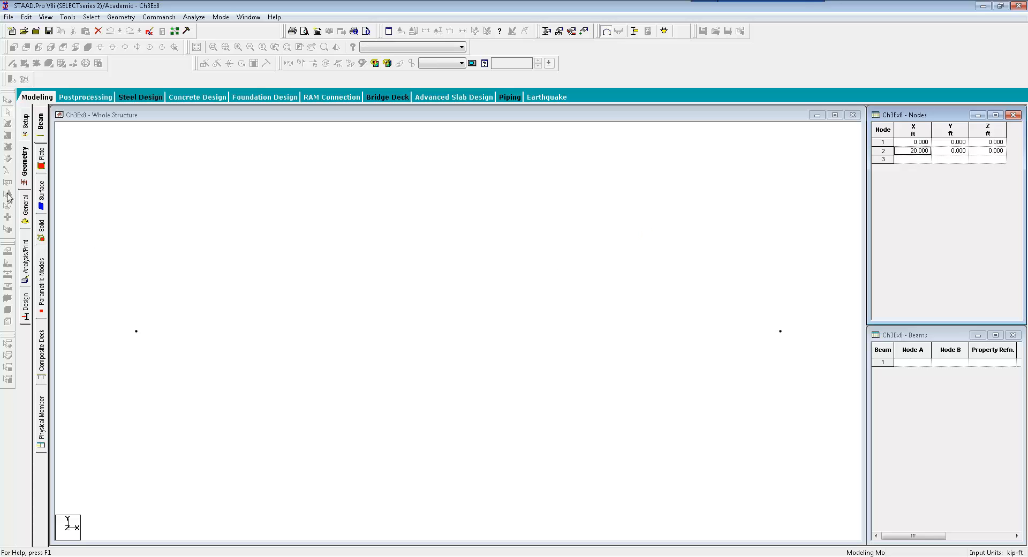
Add a beam from node 1 to node 2 and open the section properties for the structure
click(128, 292)
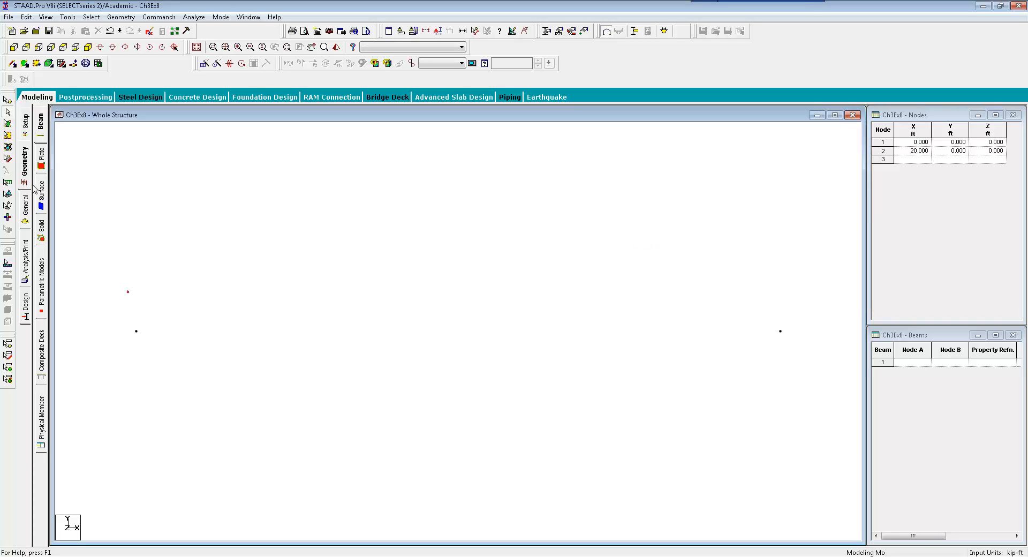
click(12, 63)
click(781, 332)
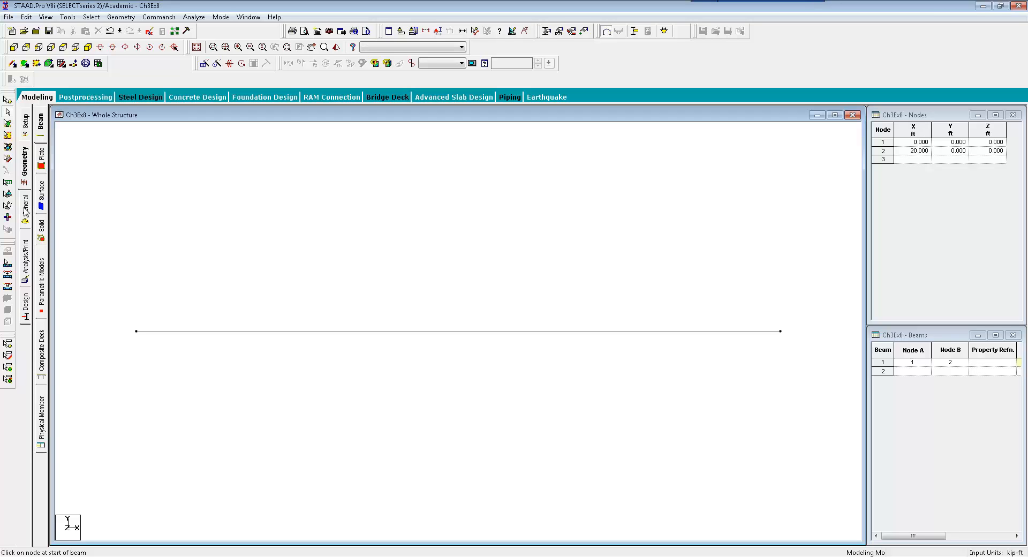
click(25, 212)
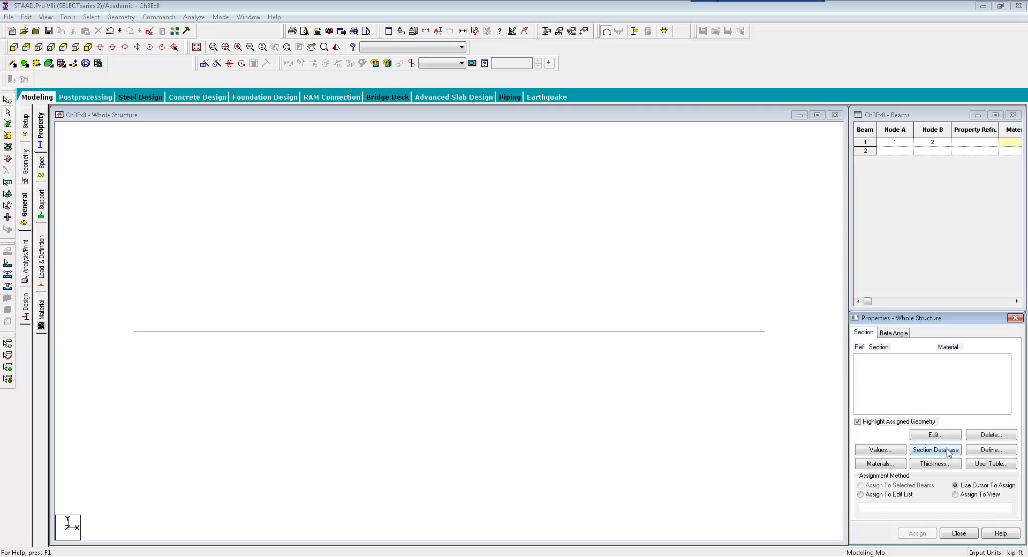
click(978, 451)
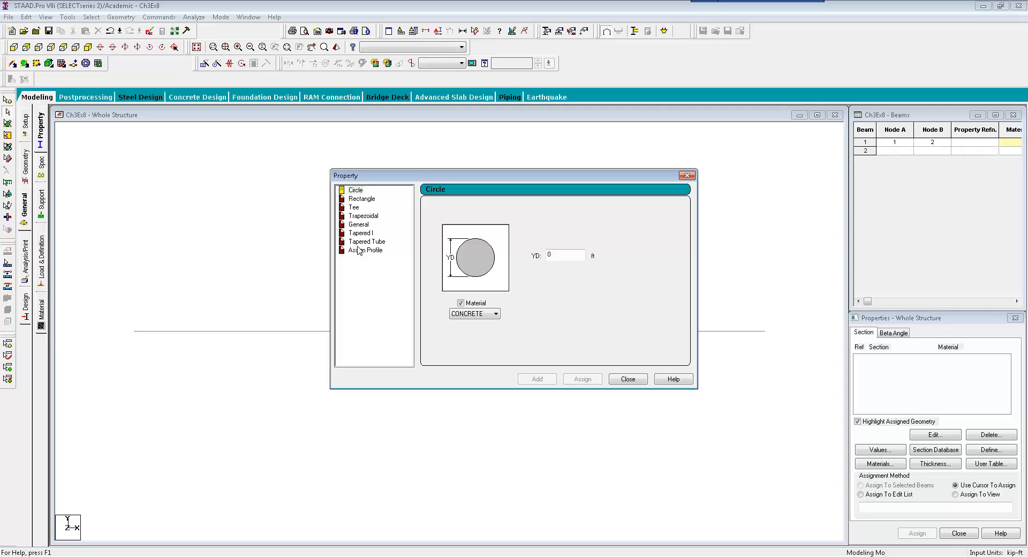
click(359, 225)
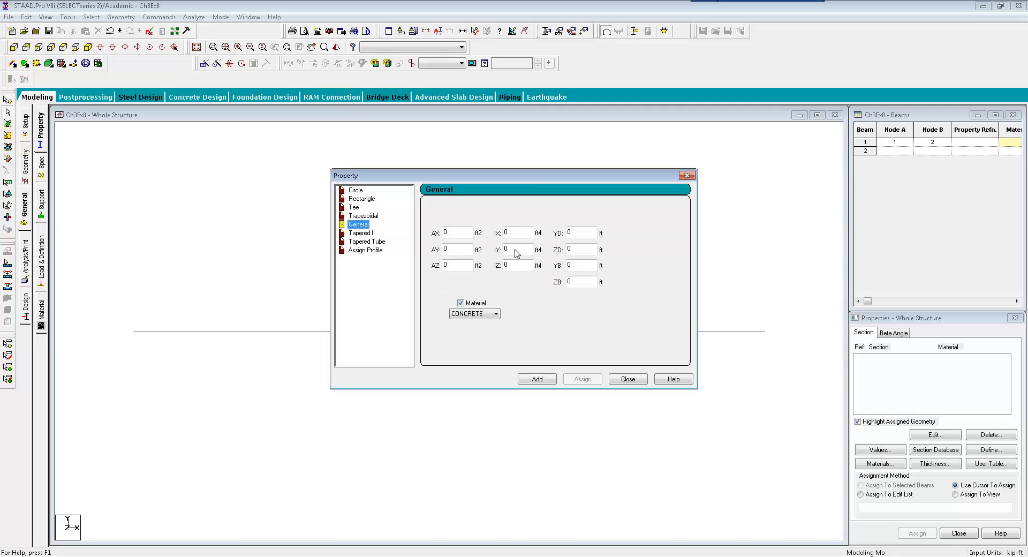
double_click(510, 264)
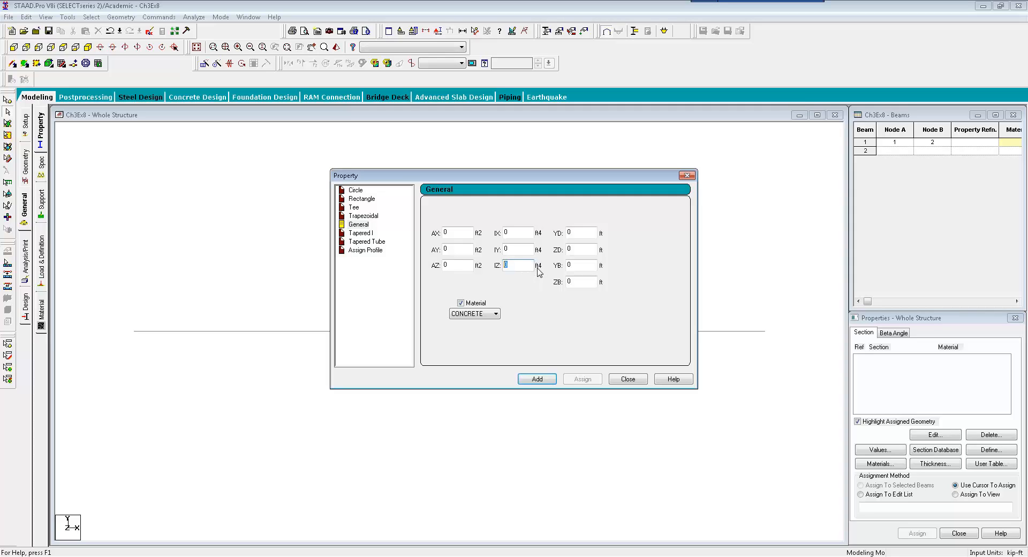
click(475, 313)
click(477, 315)
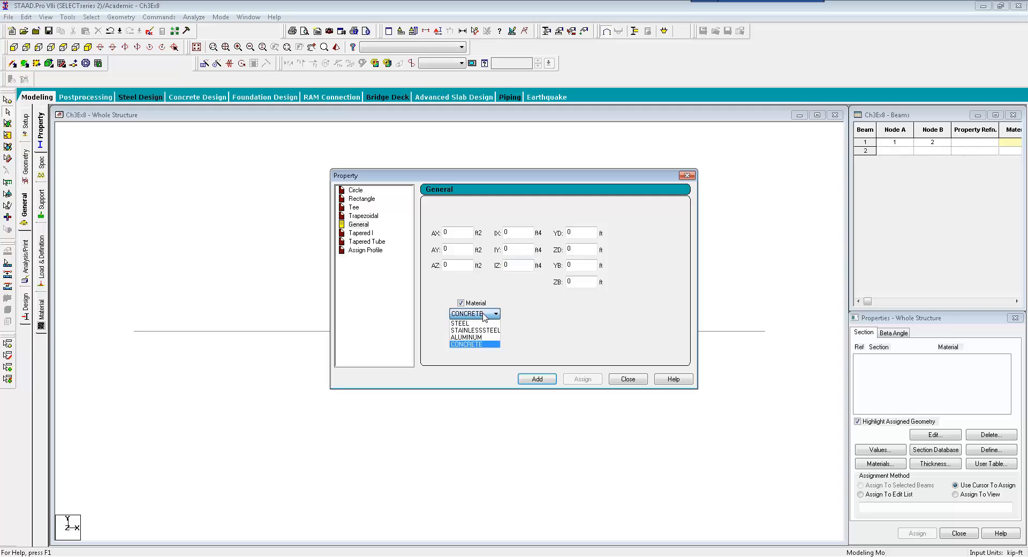
click(484, 314)
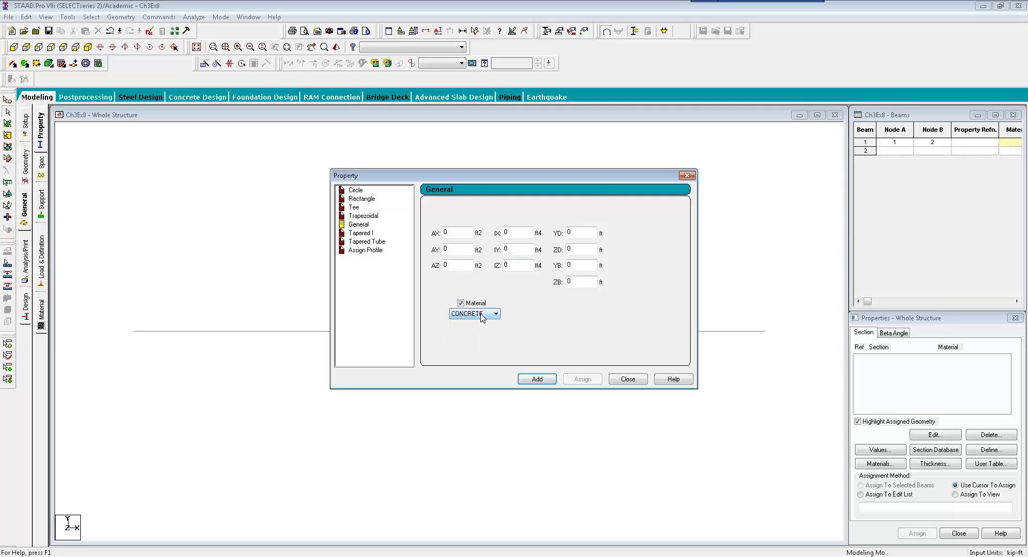
click(484, 316)
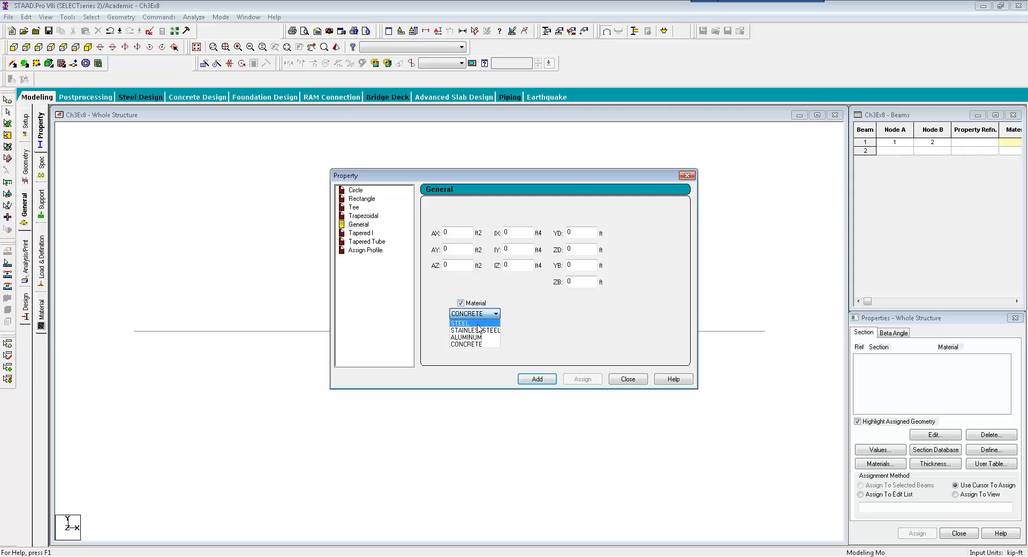
click(478, 323)
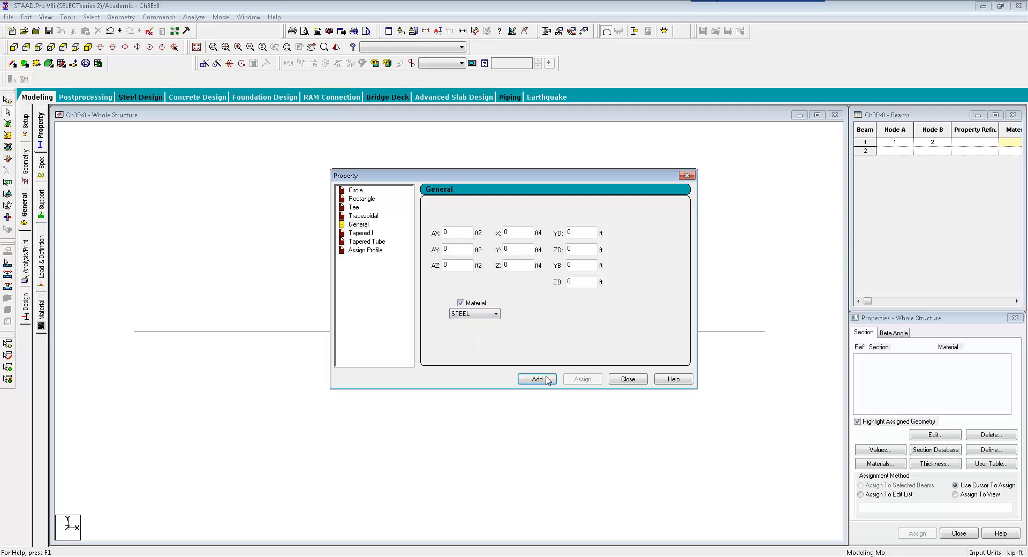
click(637, 379)
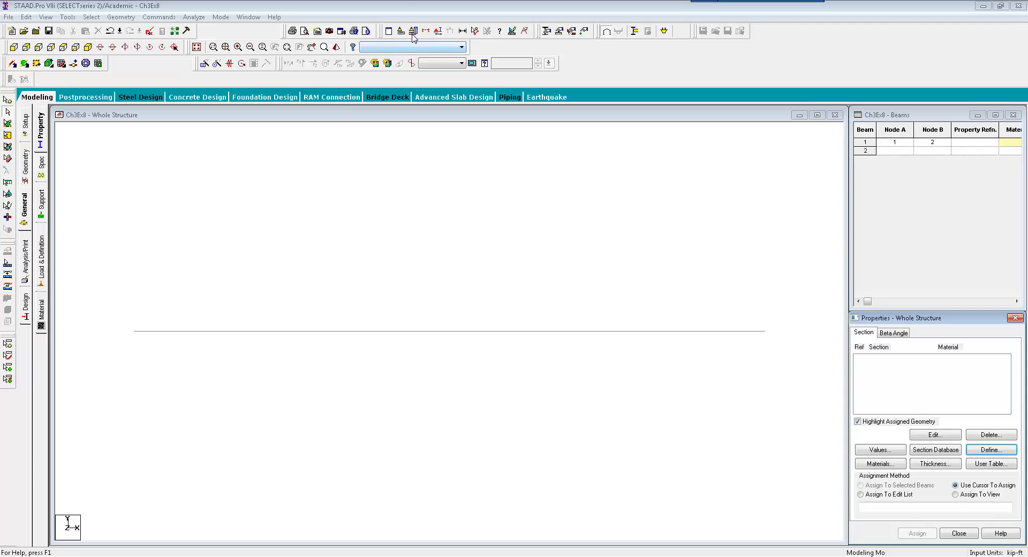
click(413, 32)
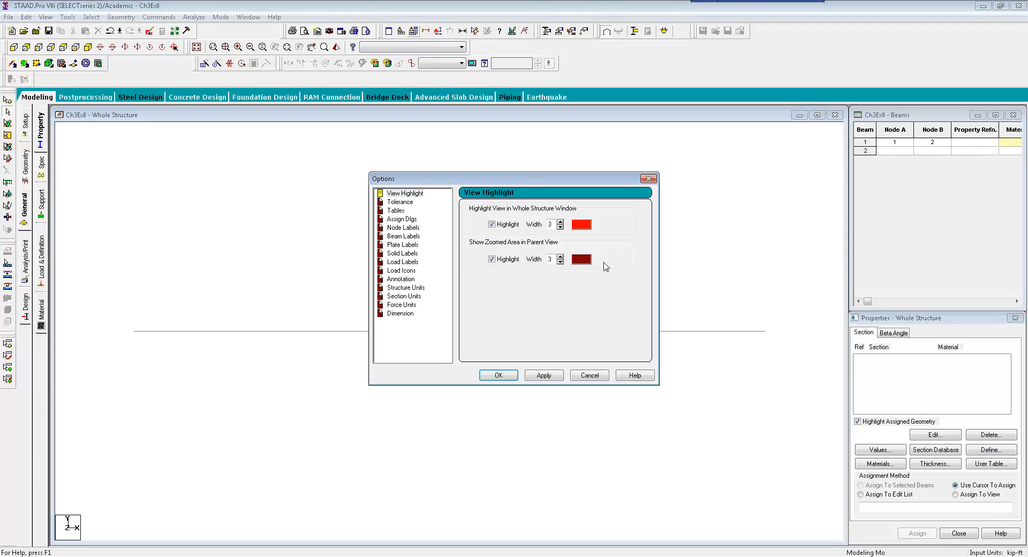
click(648, 178)
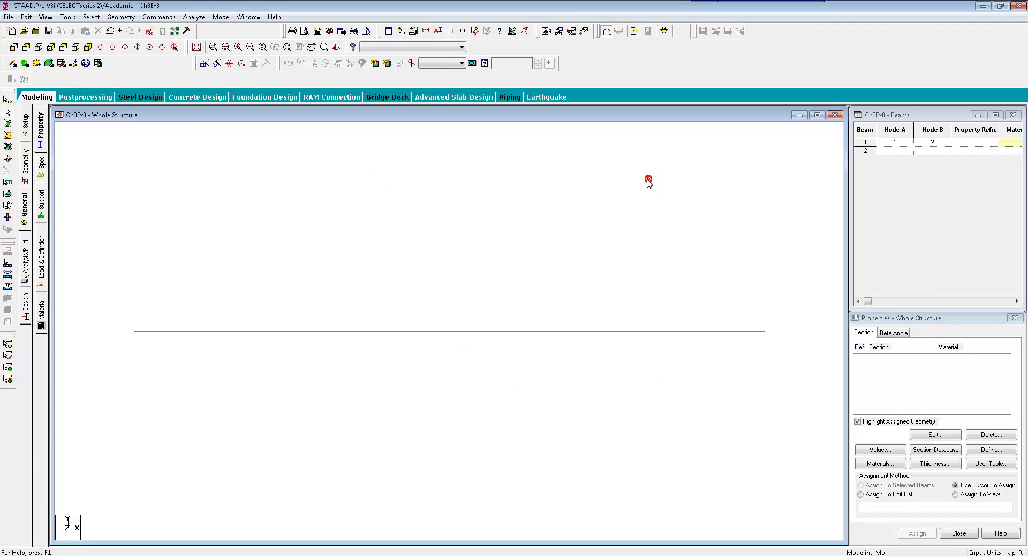
Set the current input length unit to inches
click(401, 31)
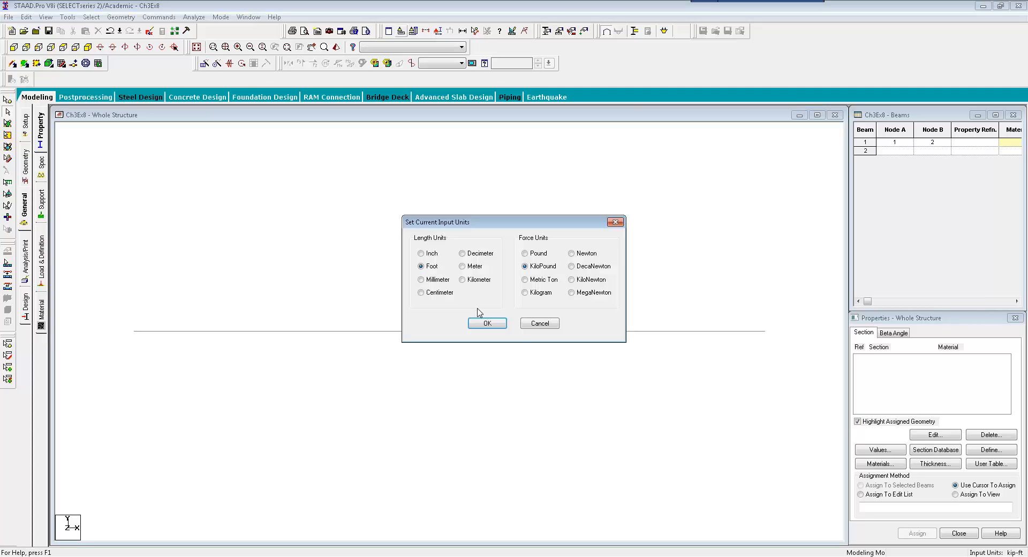
click(428, 253)
click(476, 325)
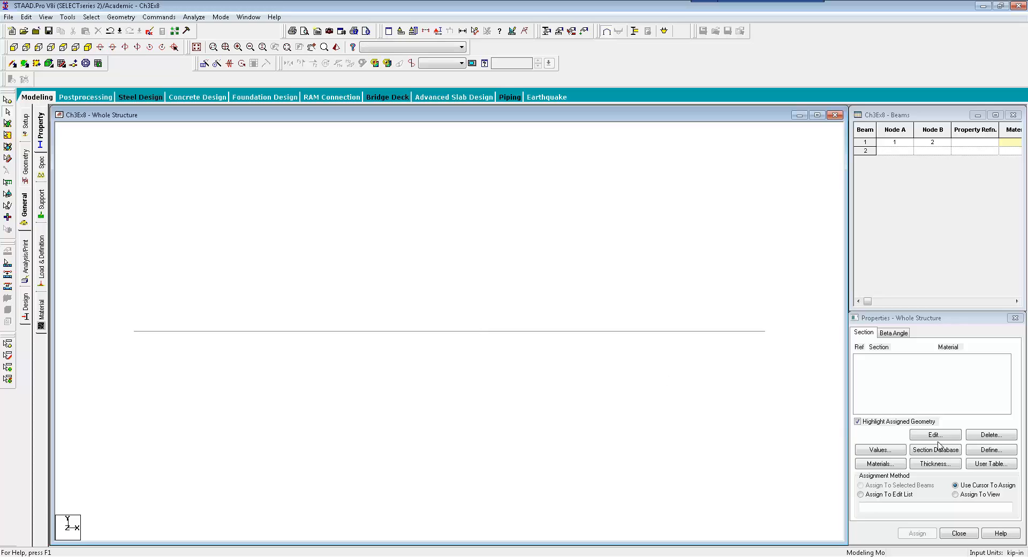
Define a General prismatic section with IZ 1000 in4 and STEEL material, and add it to the section list
click(979, 451)
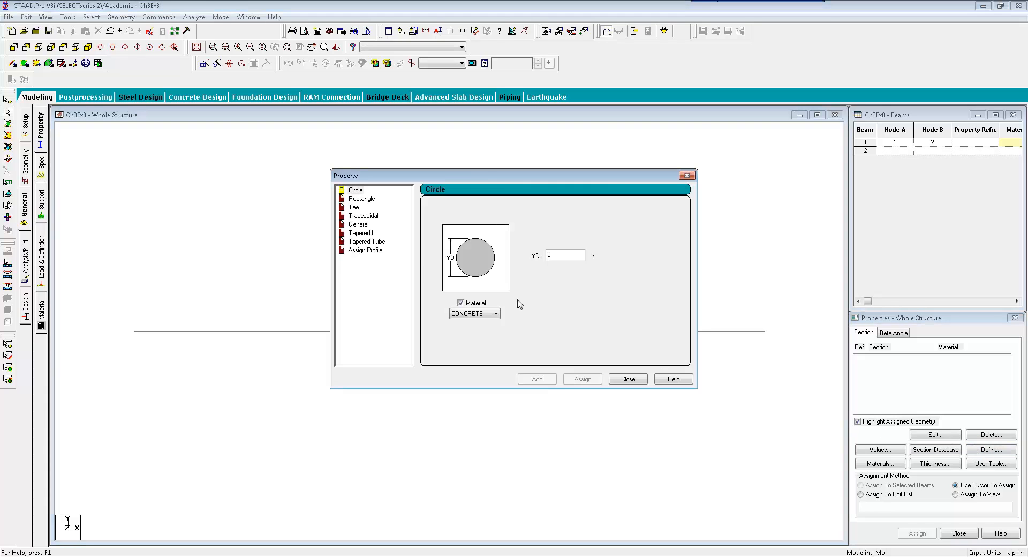
click(358, 224)
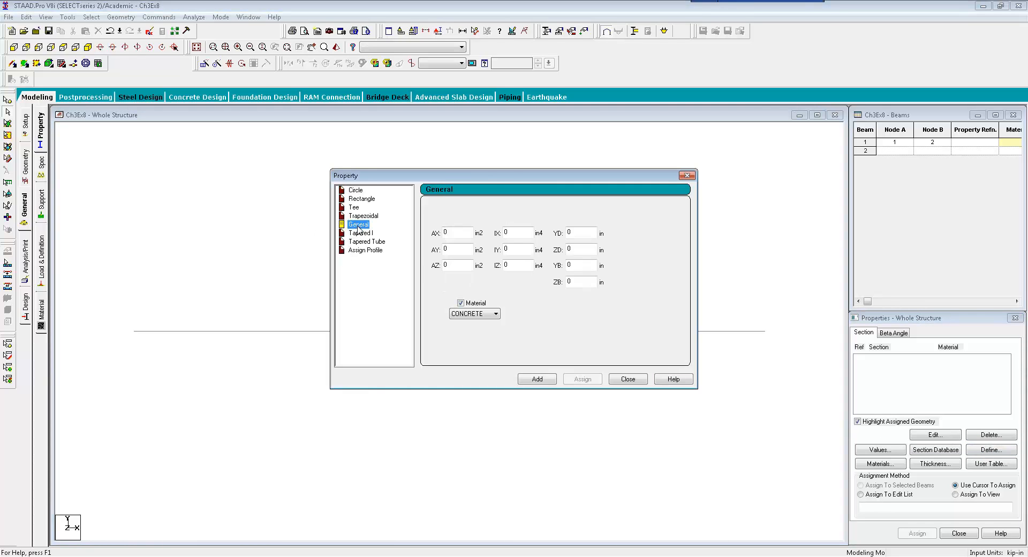
double_click(529, 268)
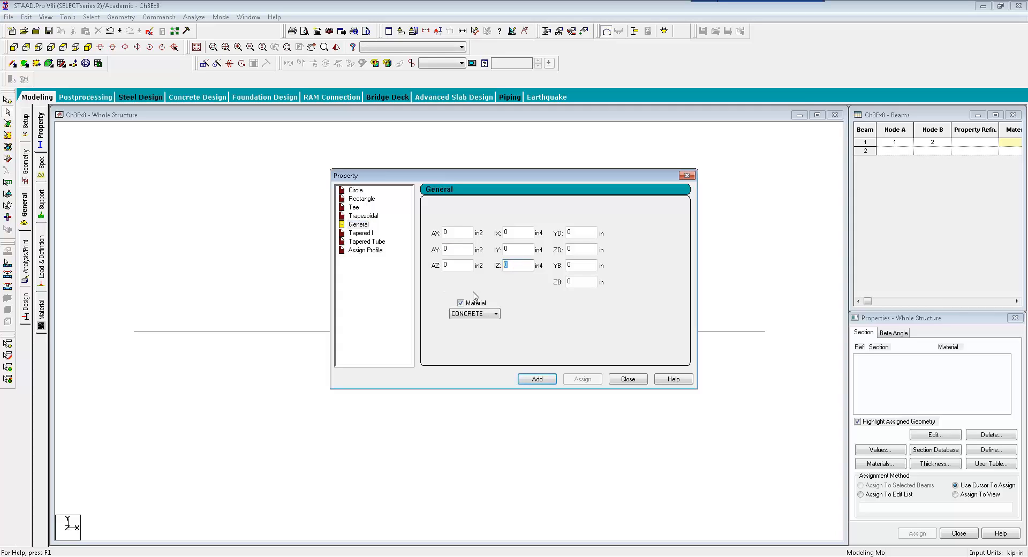
text(1000)
click(467, 315)
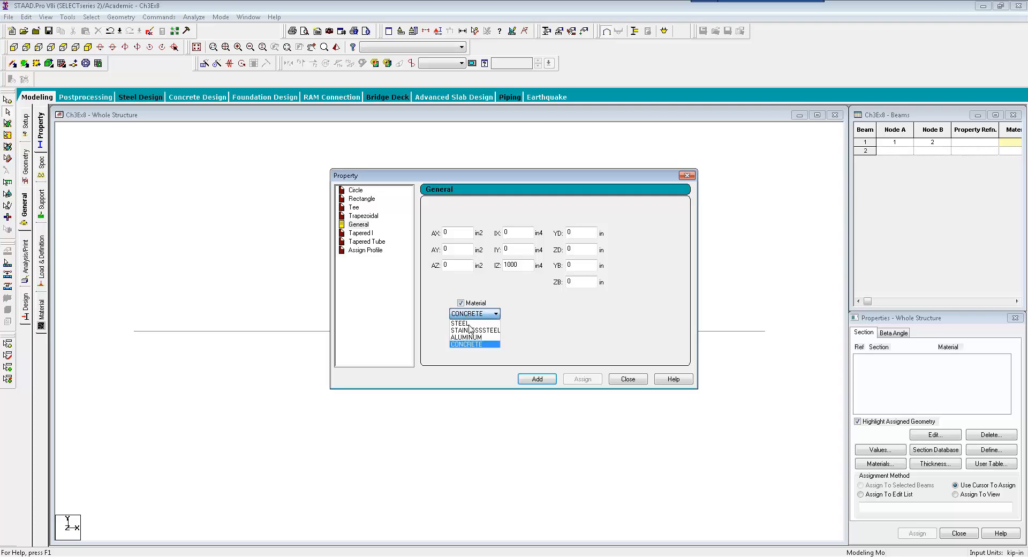
click(536, 378)
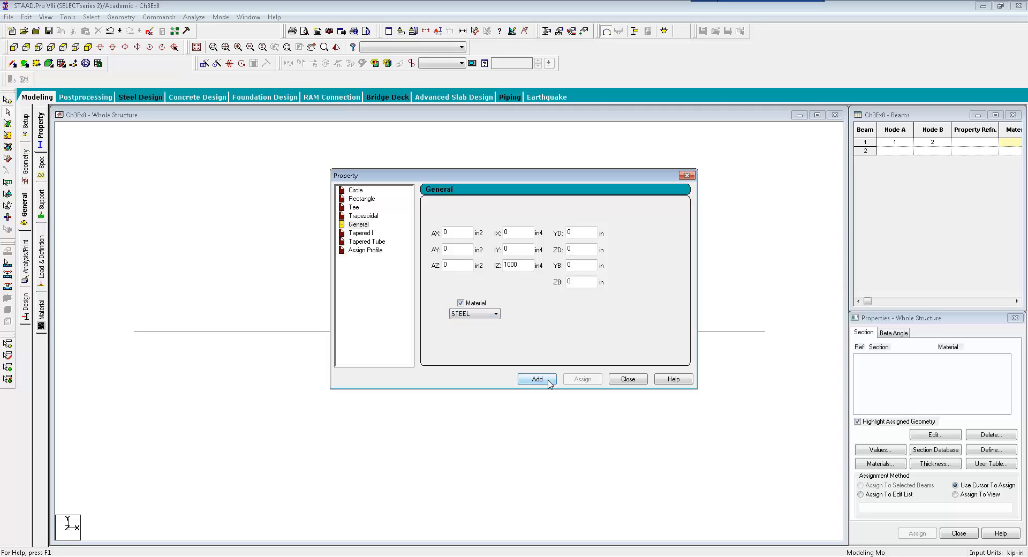
click(538, 379)
click(628, 379)
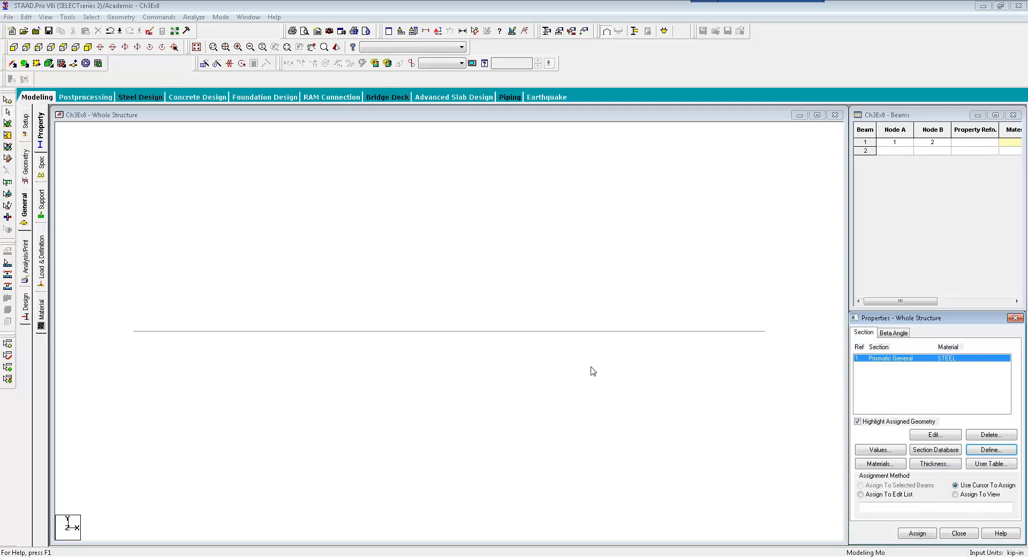
Assign the Prismatic General section to the beam and create a pinned support
click(524, 361)
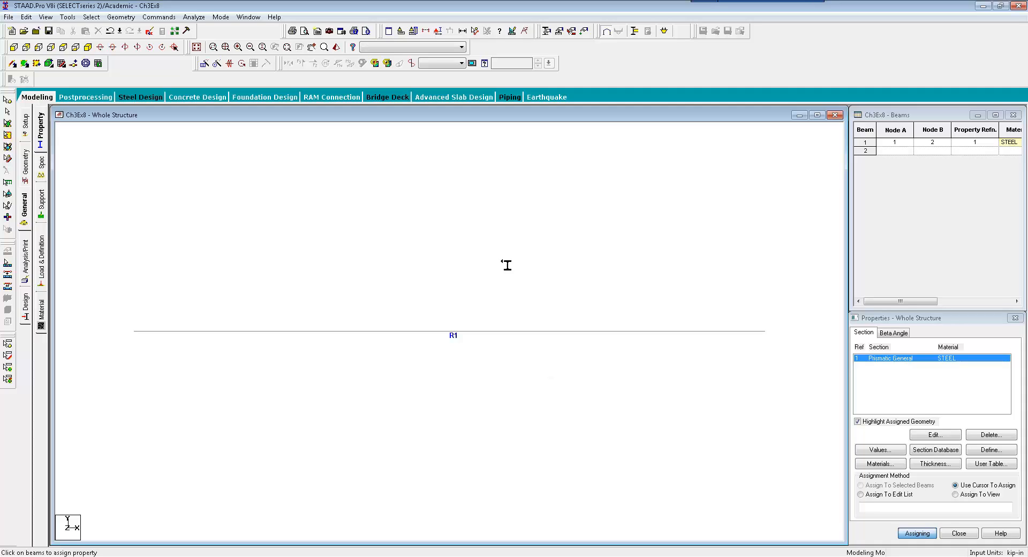
click(42, 206)
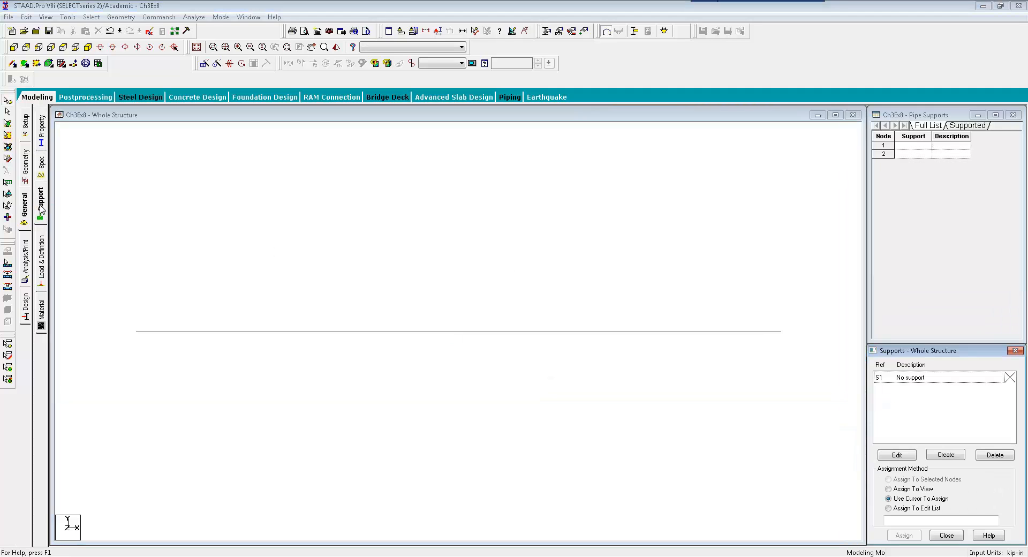
click(943, 455)
click(857, 326)
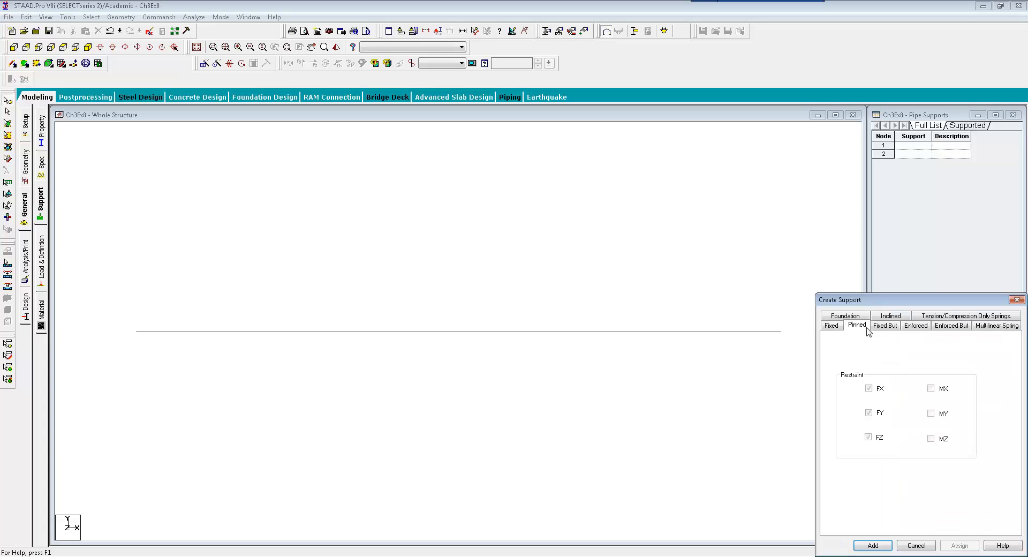
click(873, 546)
Create a Fixed But support with FX, FZ, MX and MY released
click(944, 455)
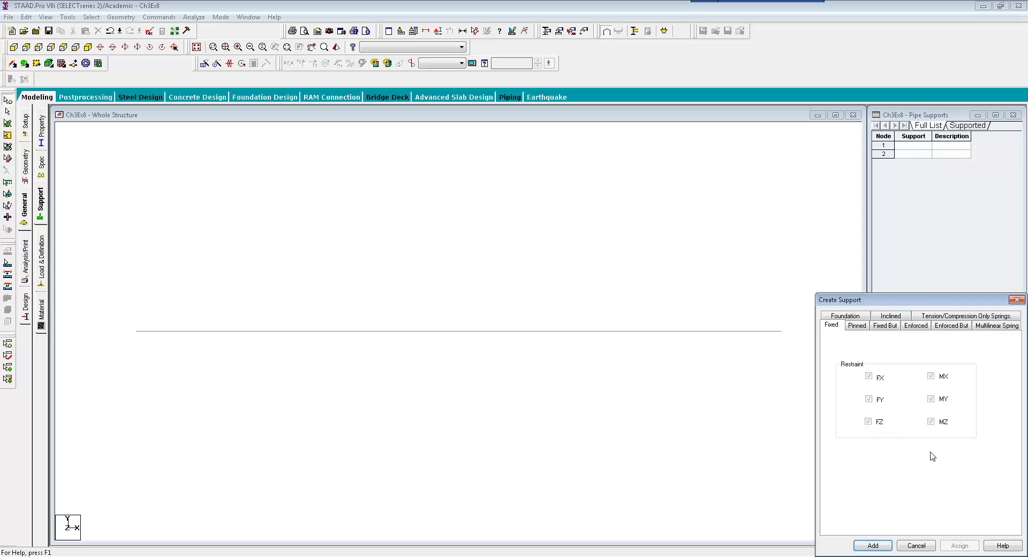
click(874, 327)
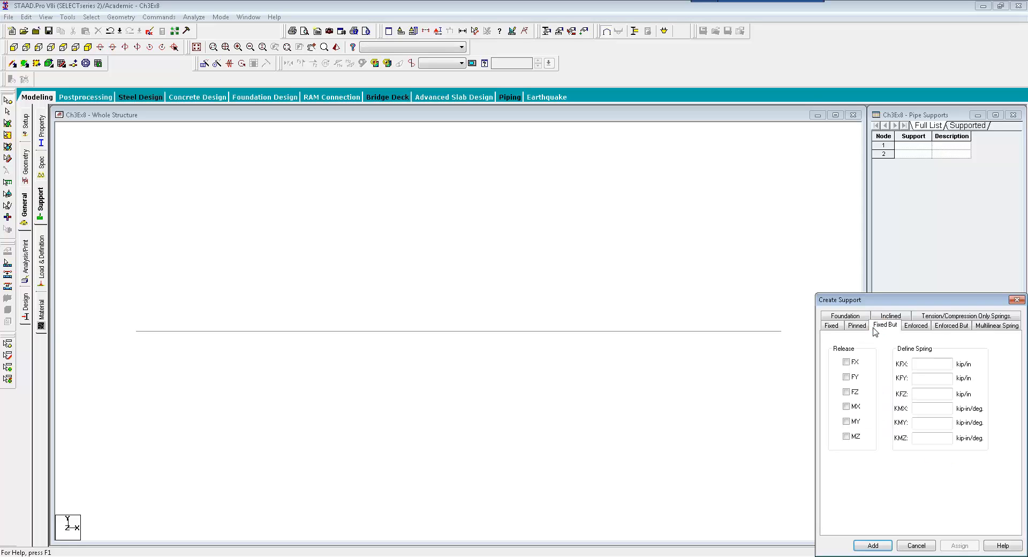
click(846, 362)
click(847, 392)
click(846, 406)
click(847, 422)
click(870, 545)
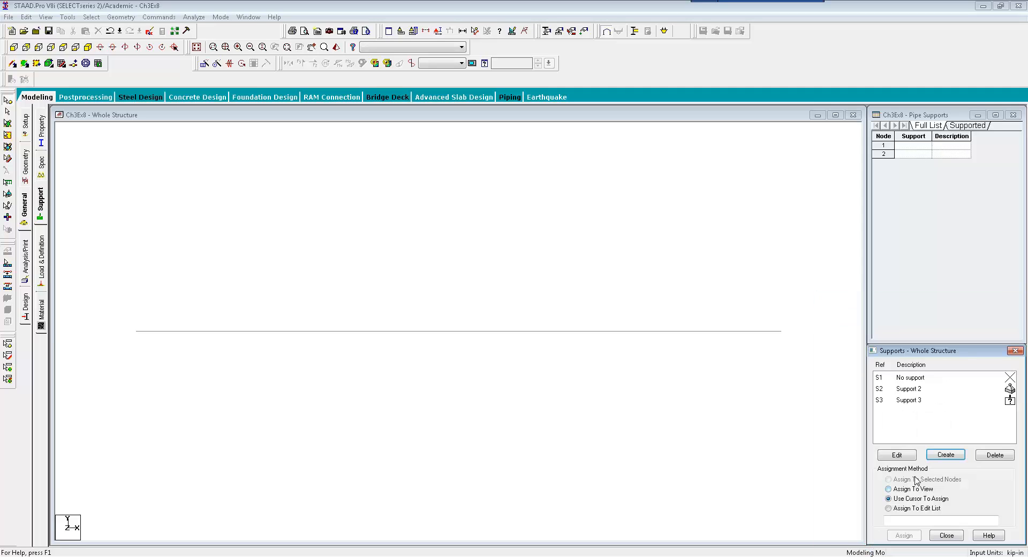
Assign the pinned Support 2 to node 1 and the Fixed But Support 3 to node 2
click(919, 390)
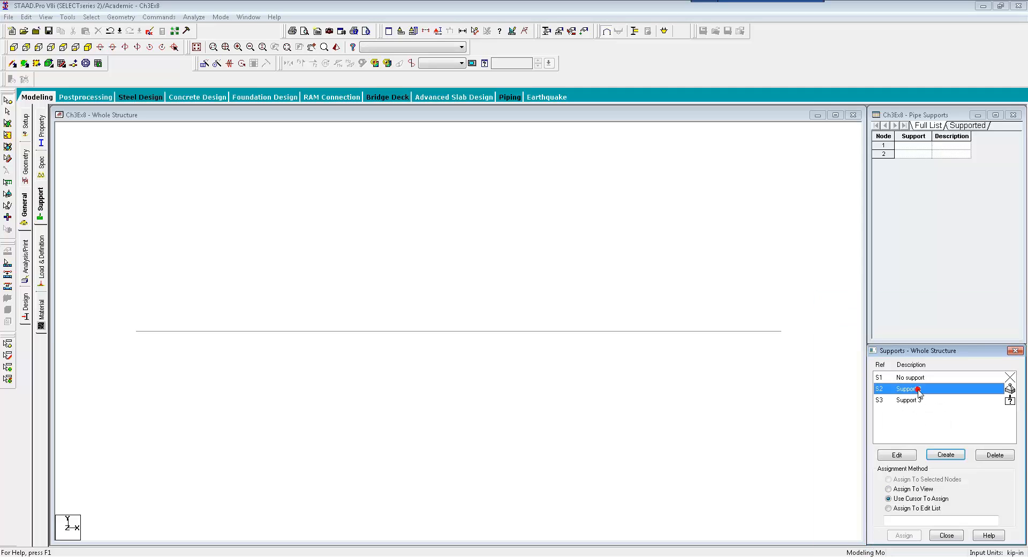
click(904, 536)
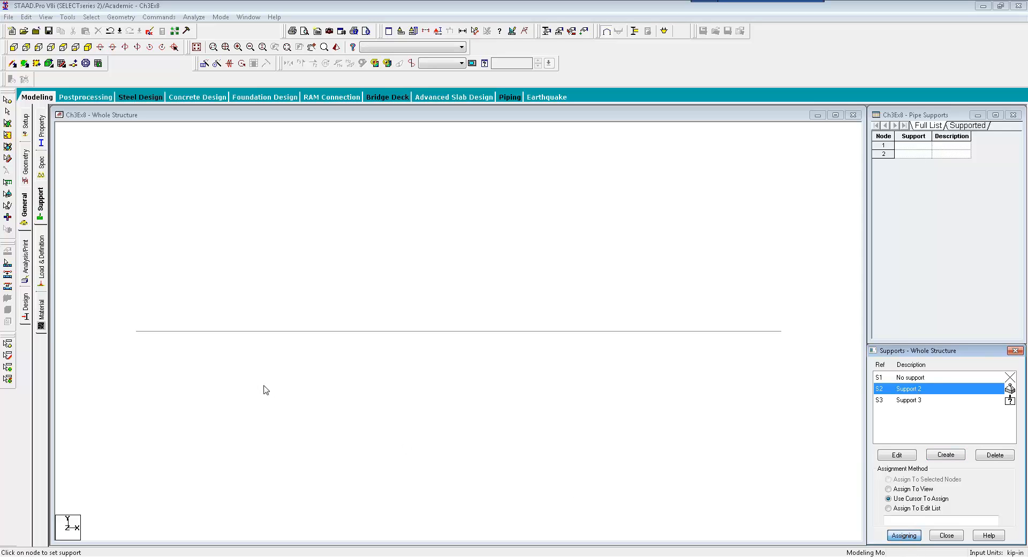
click(137, 334)
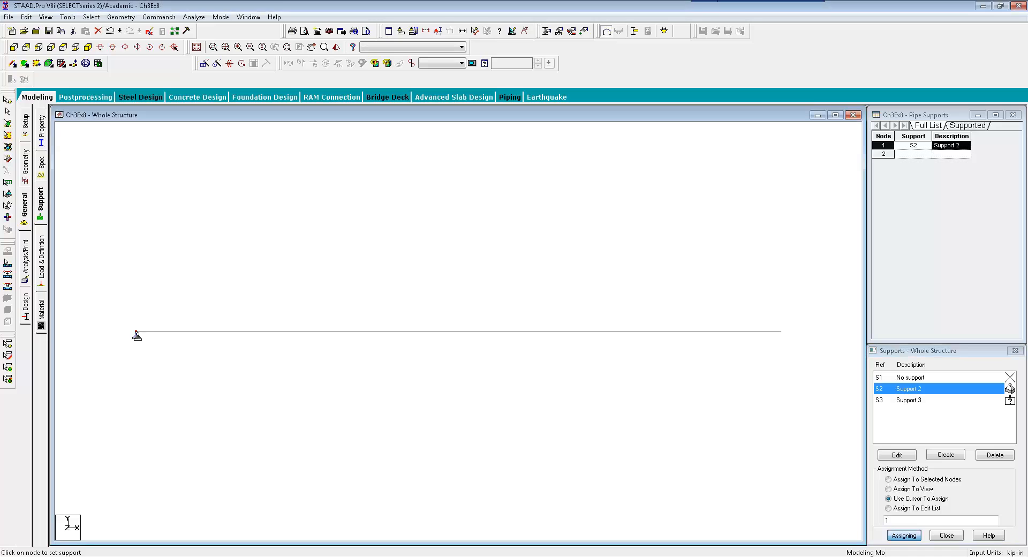
click(901, 401)
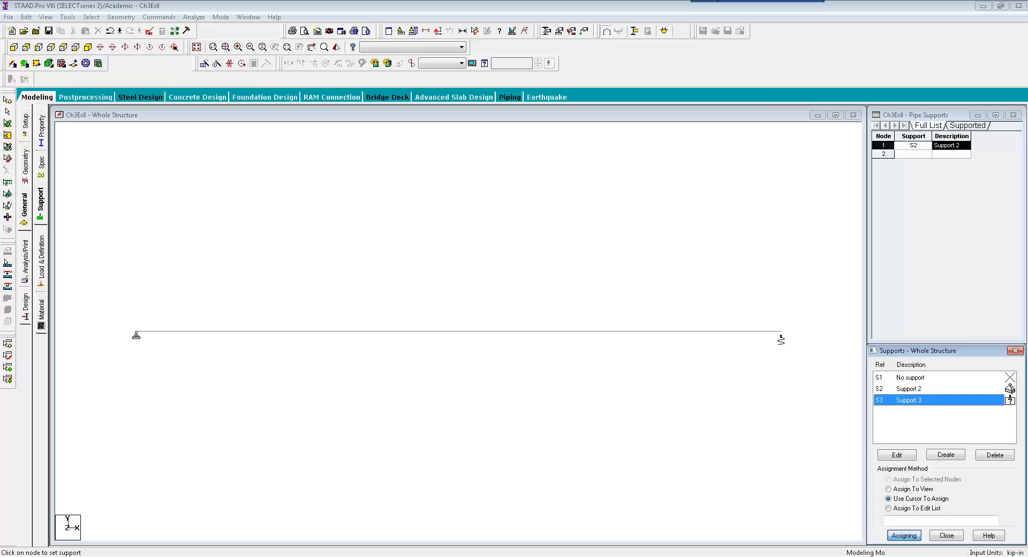
click(781, 335)
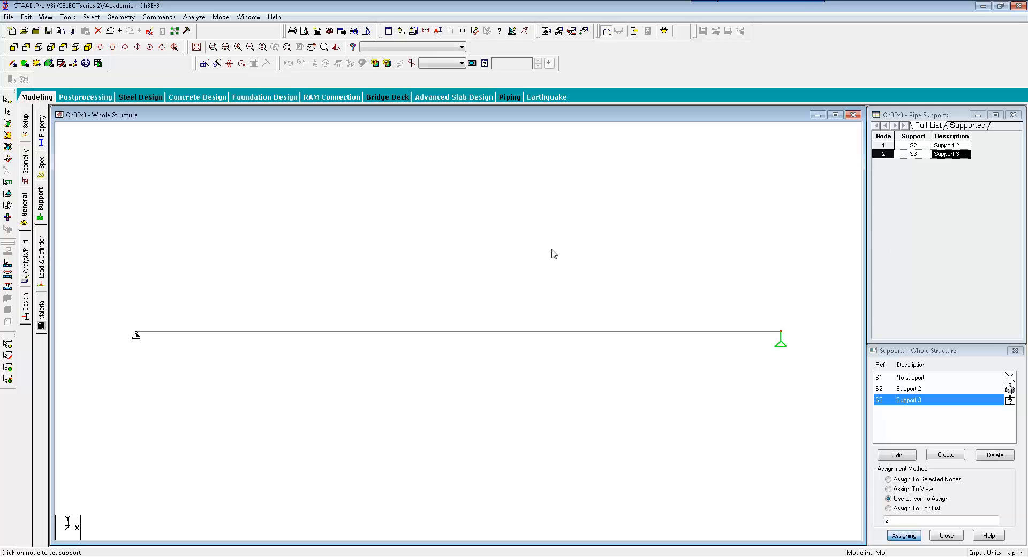
Add primary load case 1 titled LOAD CASE 1 with loading type None
click(43, 267)
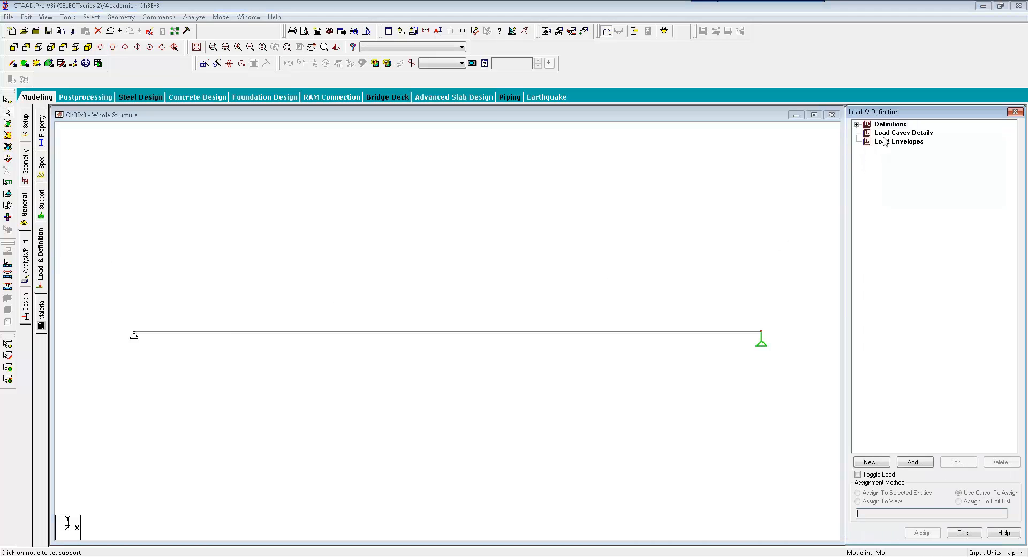
click(883, 134)
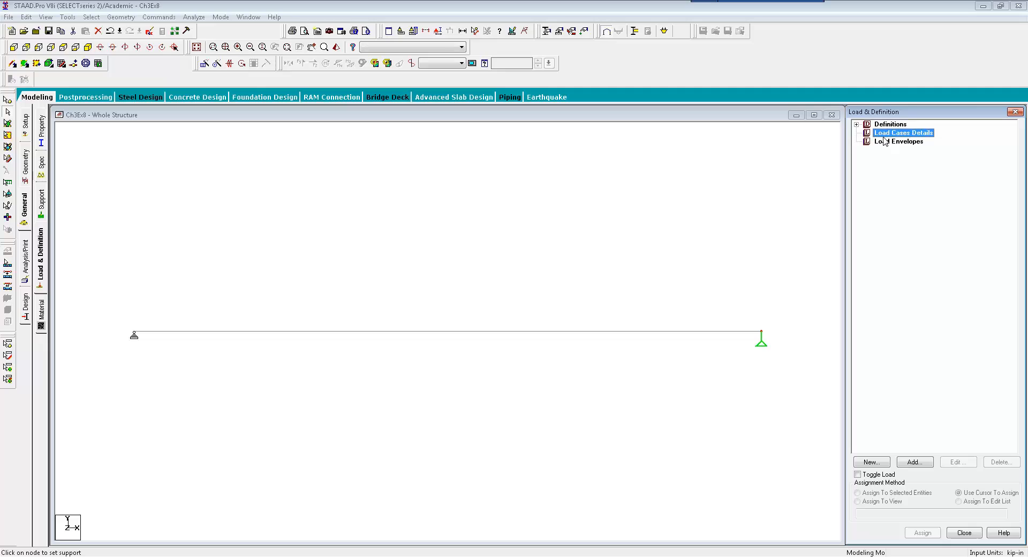
click(907, 464)
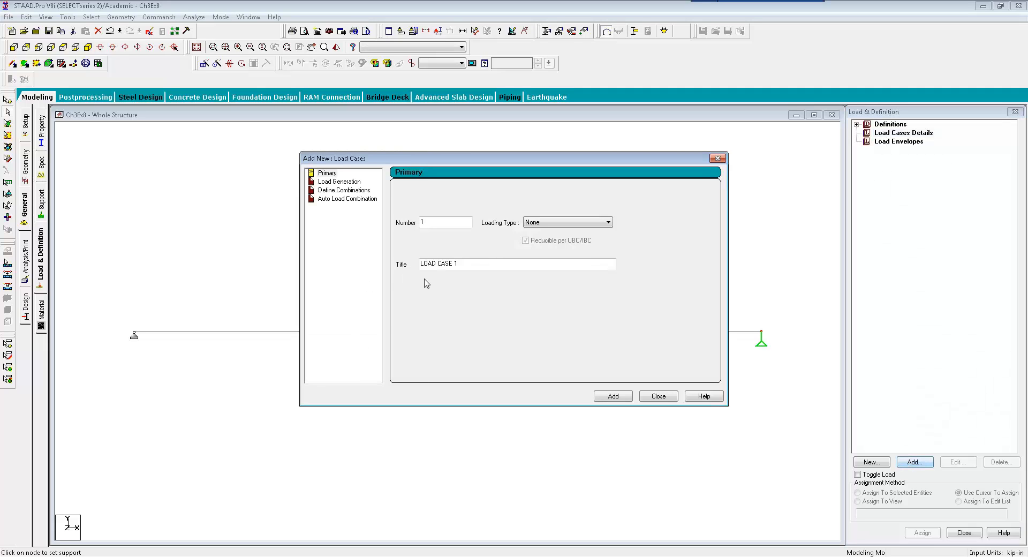
click(609, 394)
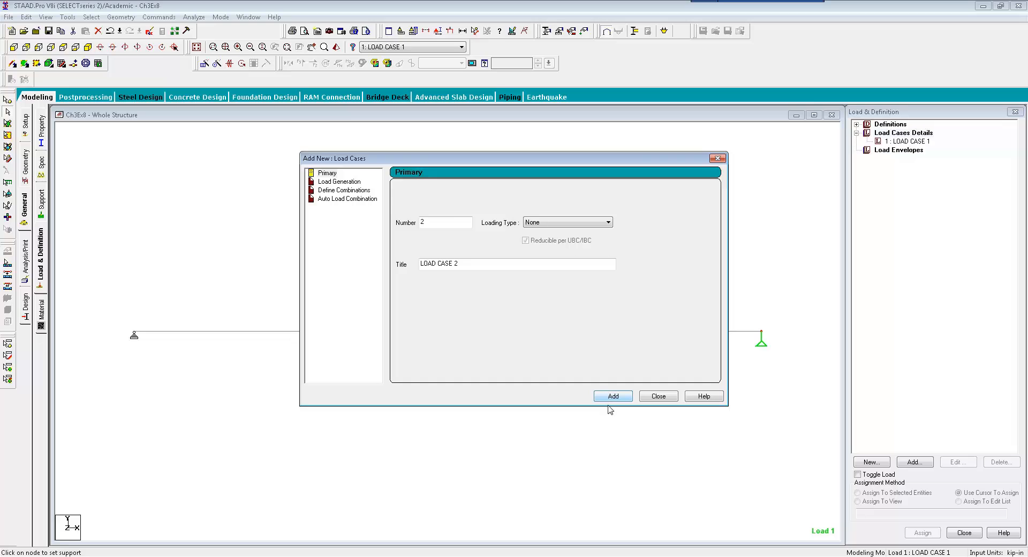
click(654, 397)
click(899, 140)
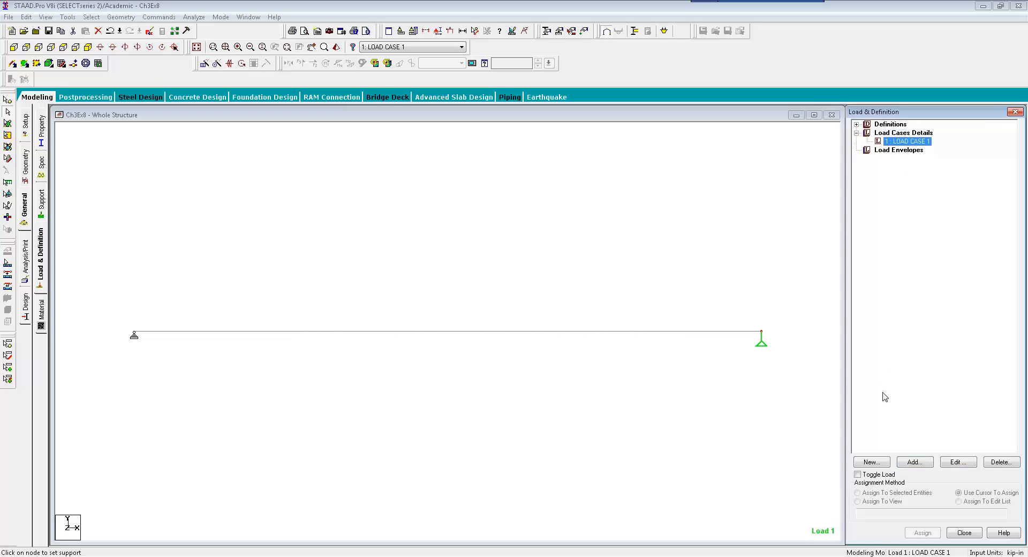
click(909, 463)
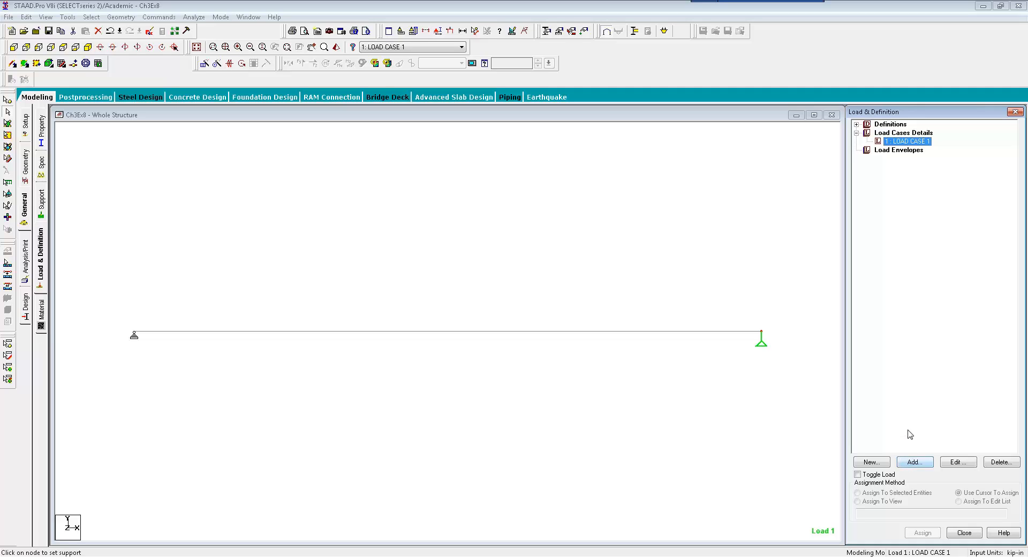
click(900, 462)
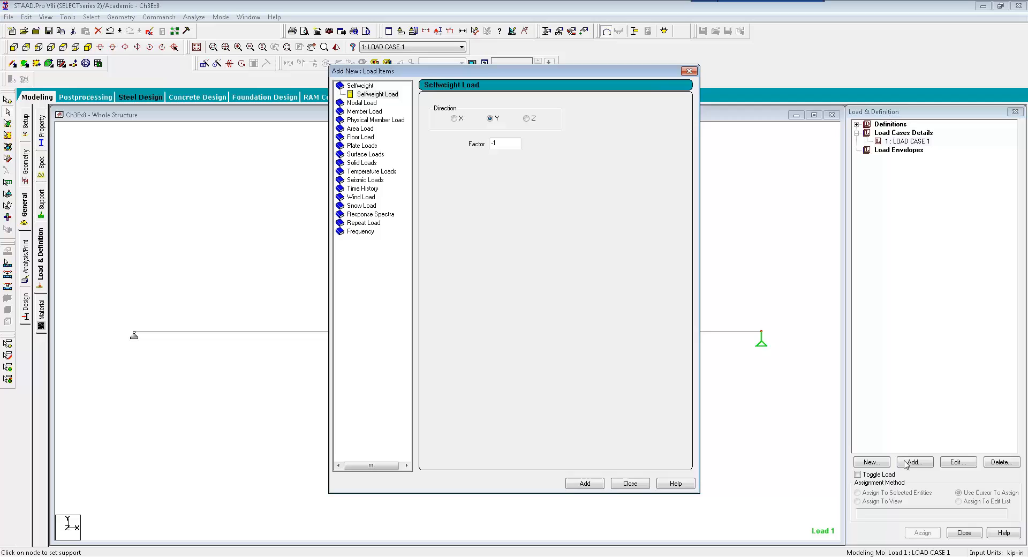
click(365, 106)
click(526, 182)
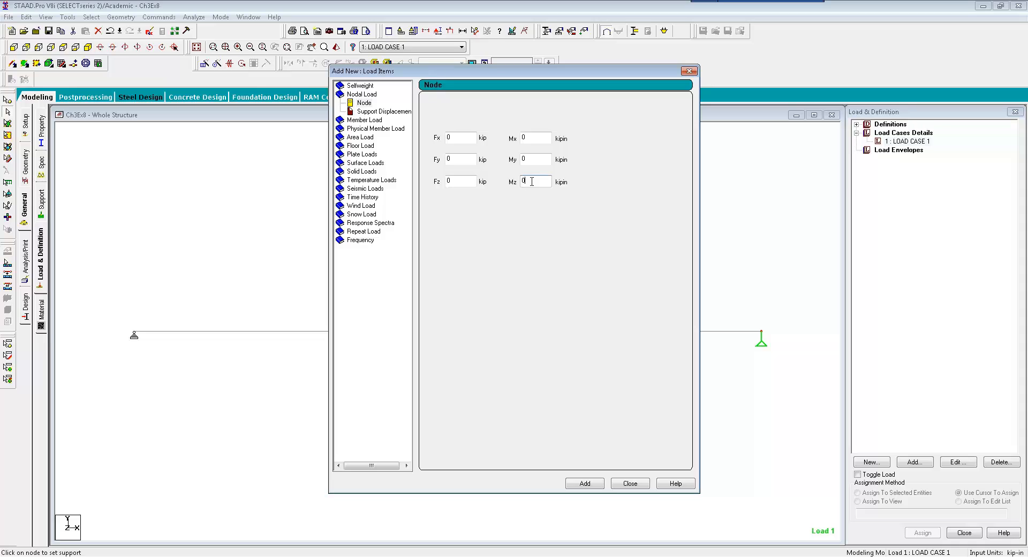
click(688, 72)
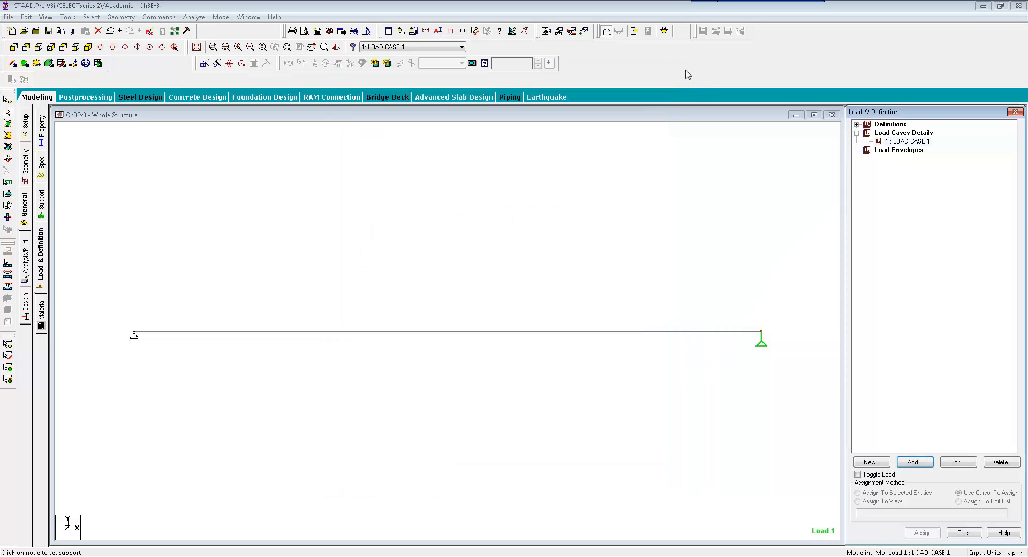
click(400, 31)
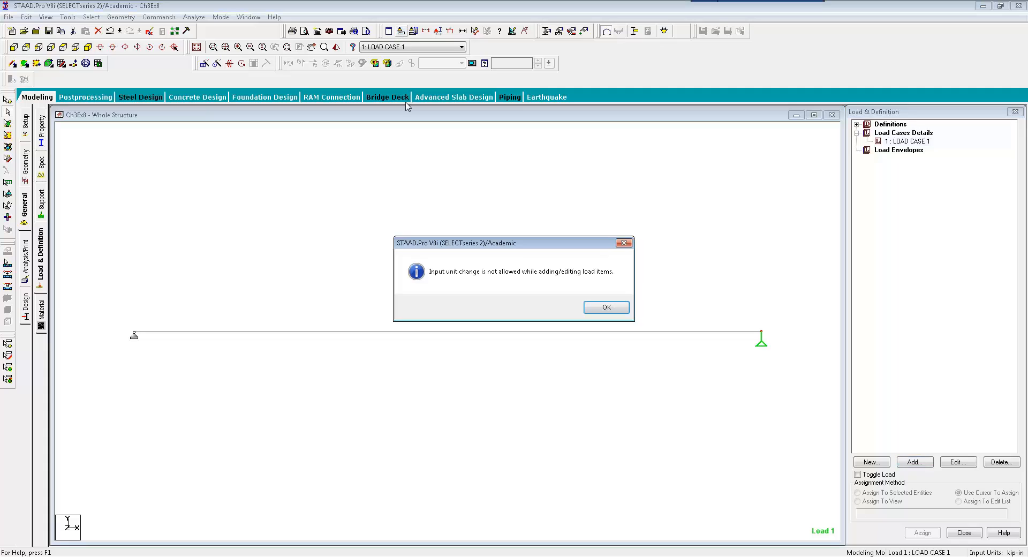
click(604, 308)
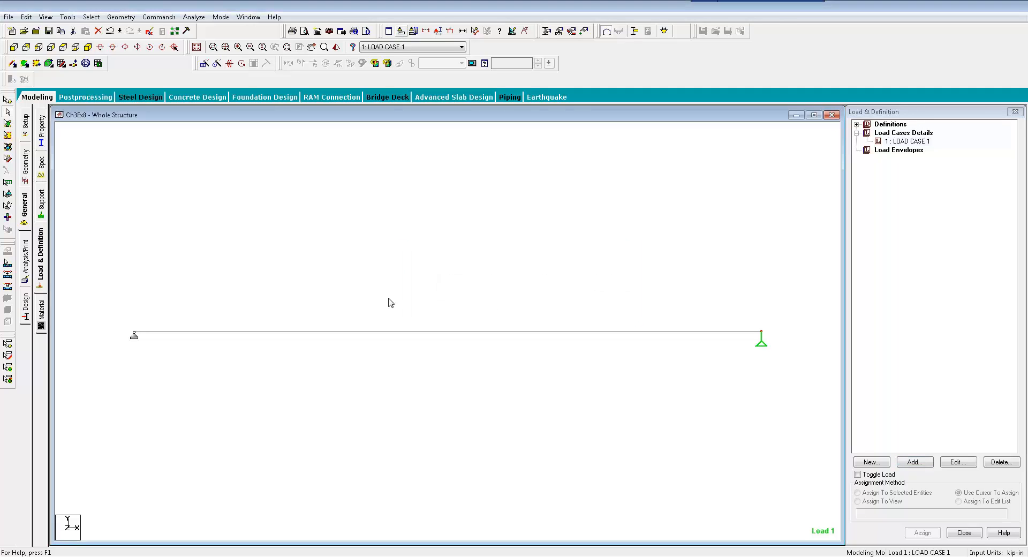
Leave the load definitions for the support definitions and set the current input length unit to foot
click(41, 209)
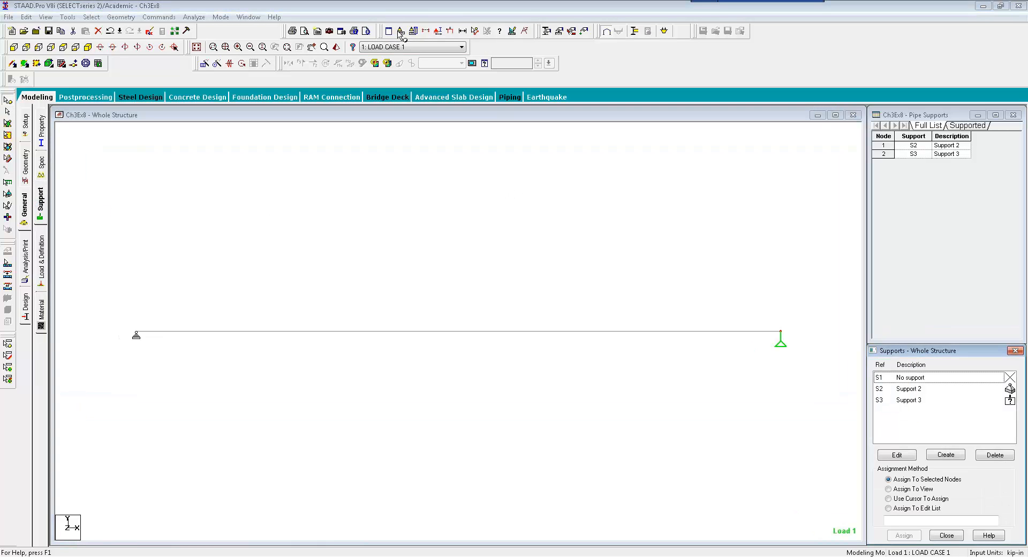
click(401, 32)
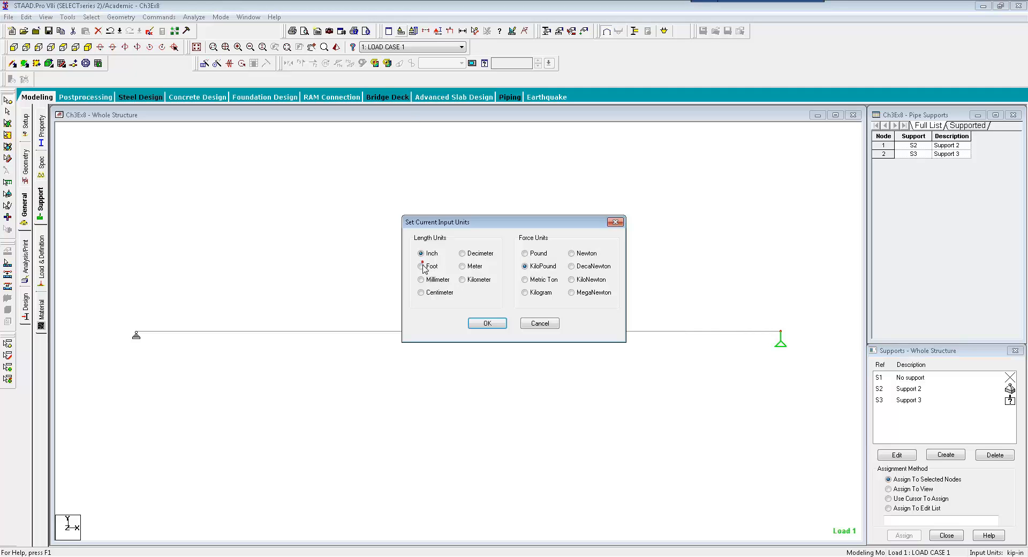
click(486, 323)
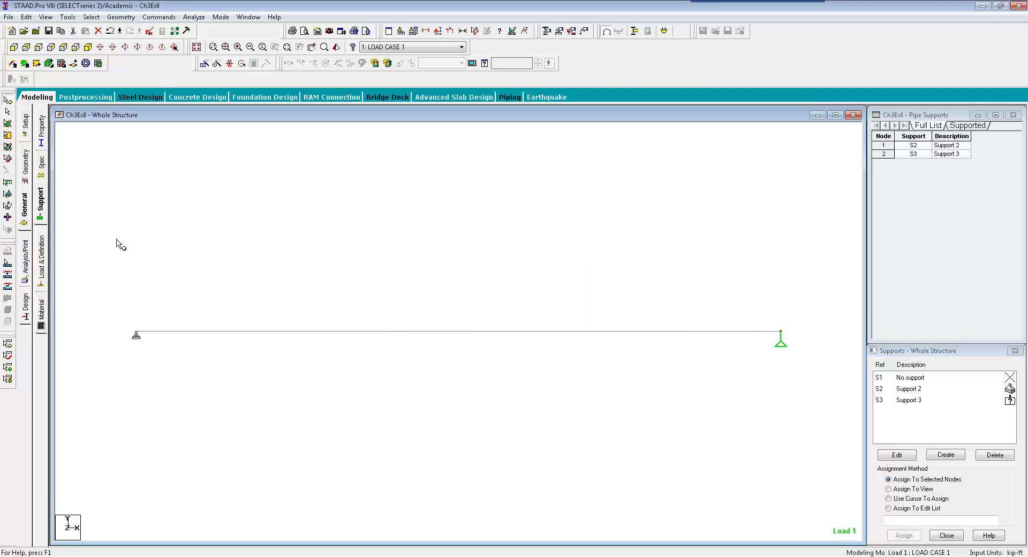
Return to the load definitions and select LOAD CASE 1 under the load case details
click(42, 264)
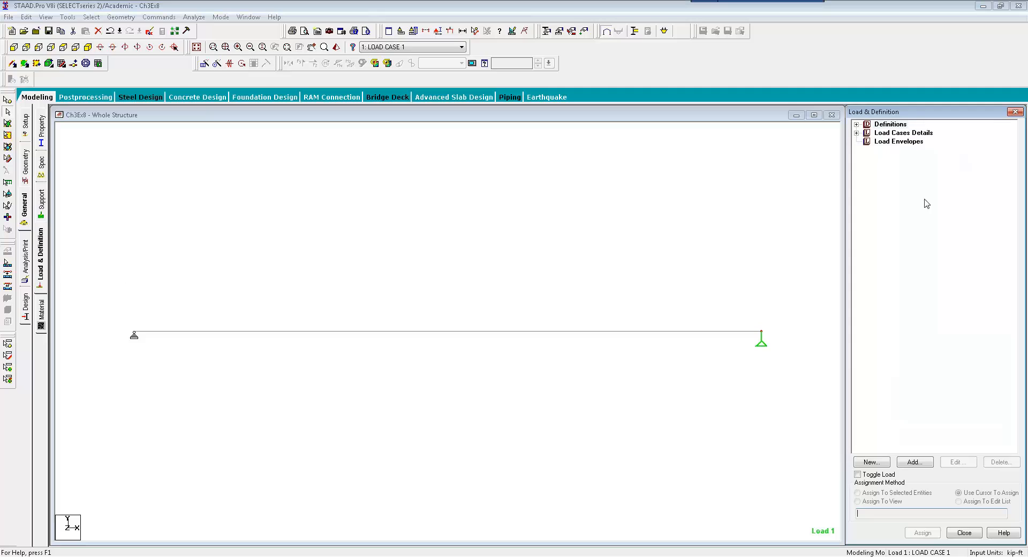
click(856, 133)
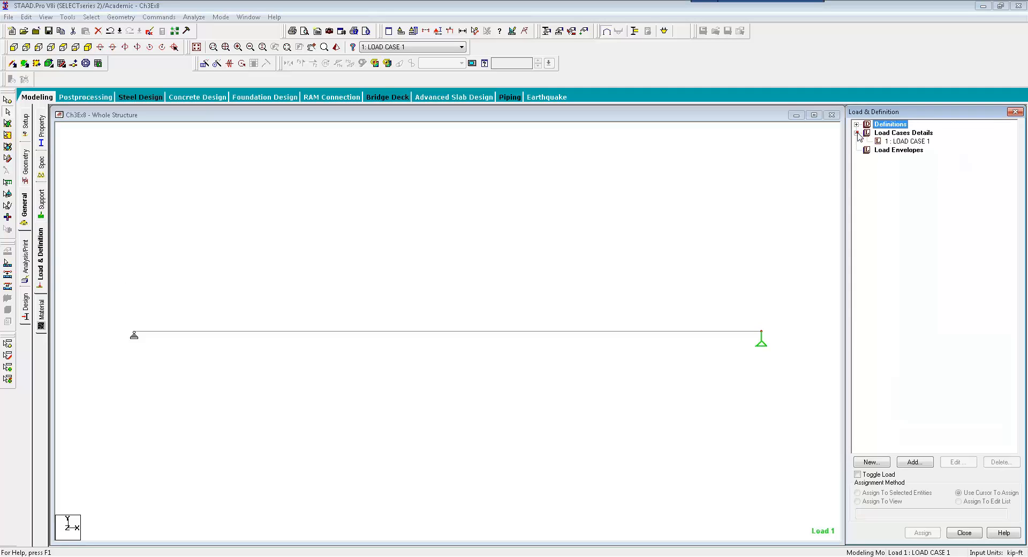
click(857, 133)
click(857, 133)
key(Down)
key(Down)
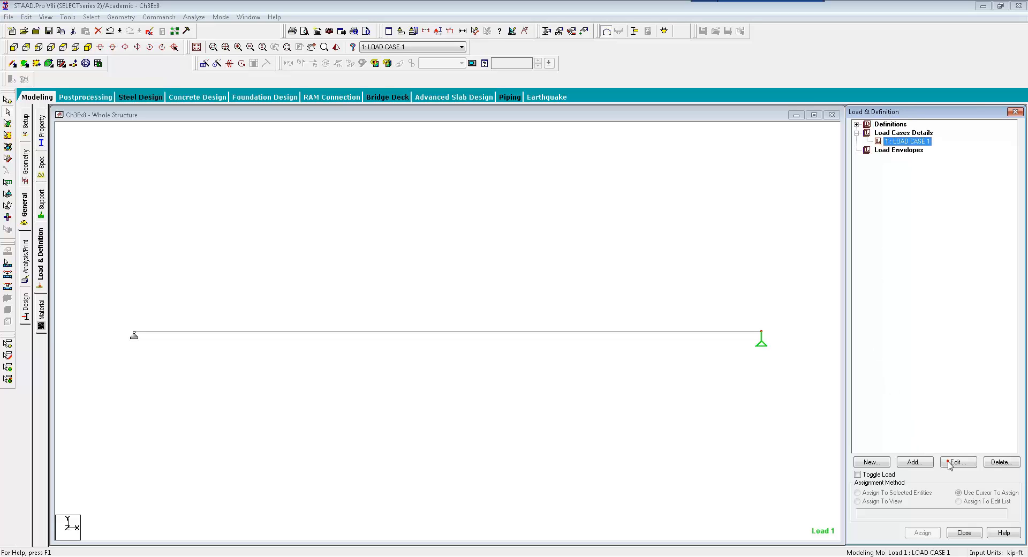
click(949, 463)
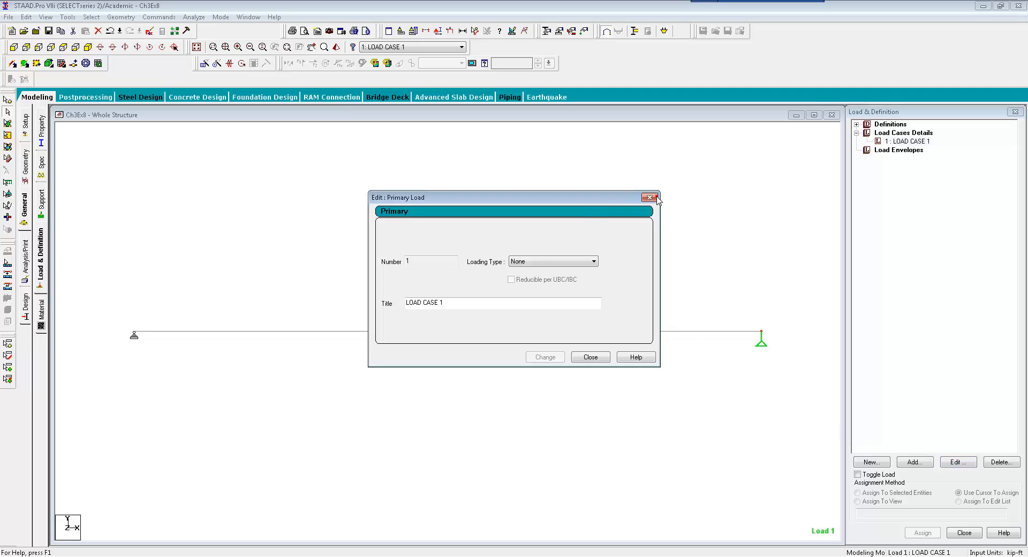
click(650, 197)
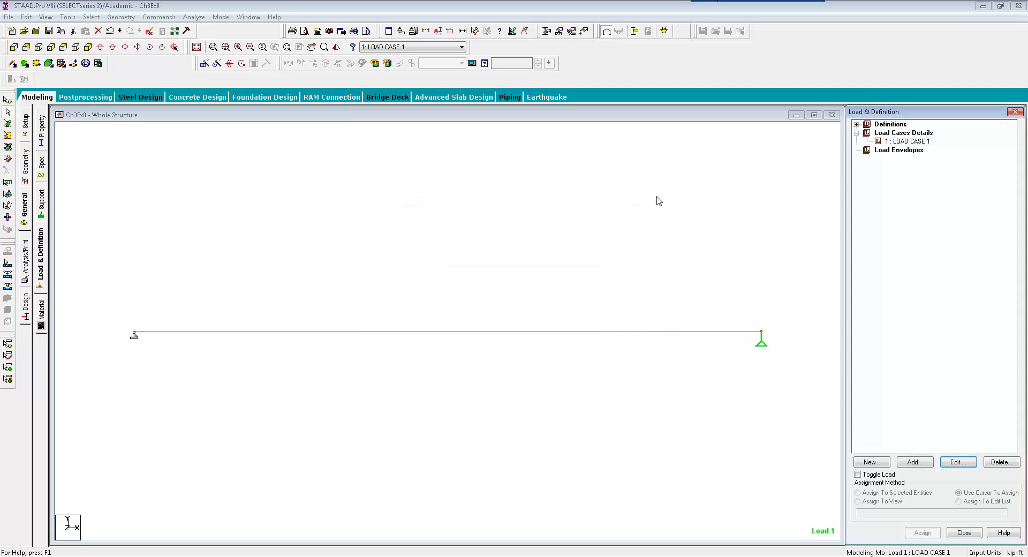
Add a nodal load with an Mz moment of 12 kip-ft to LOAD CASE 1
click(911, 461)
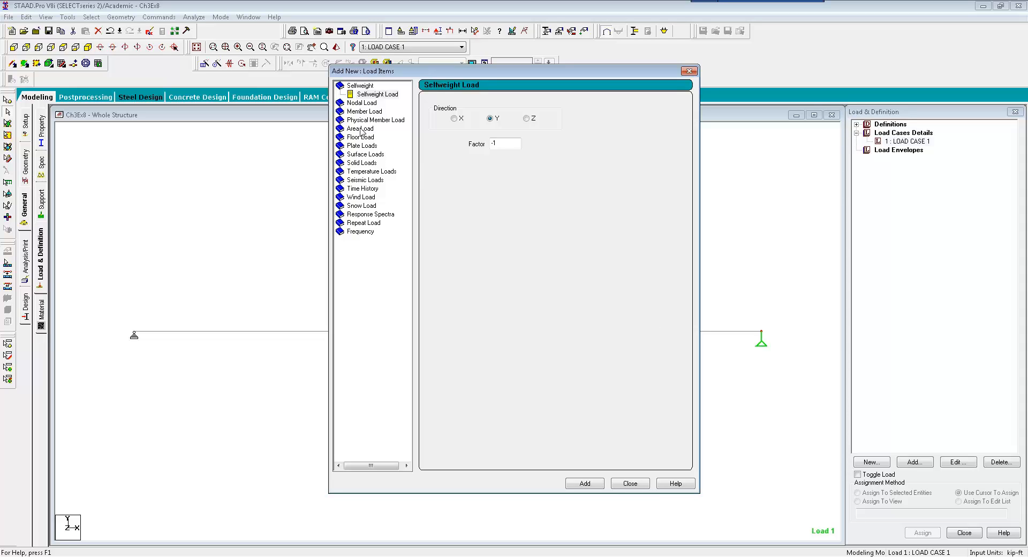
click(362, 103)
click(454, 182)
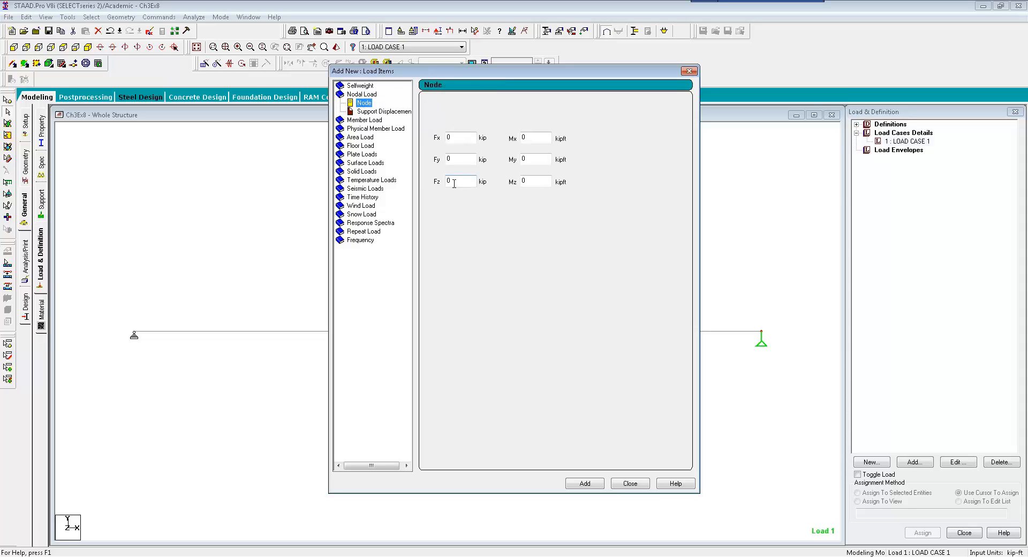
double_click(536, 182)
click(584, 483)
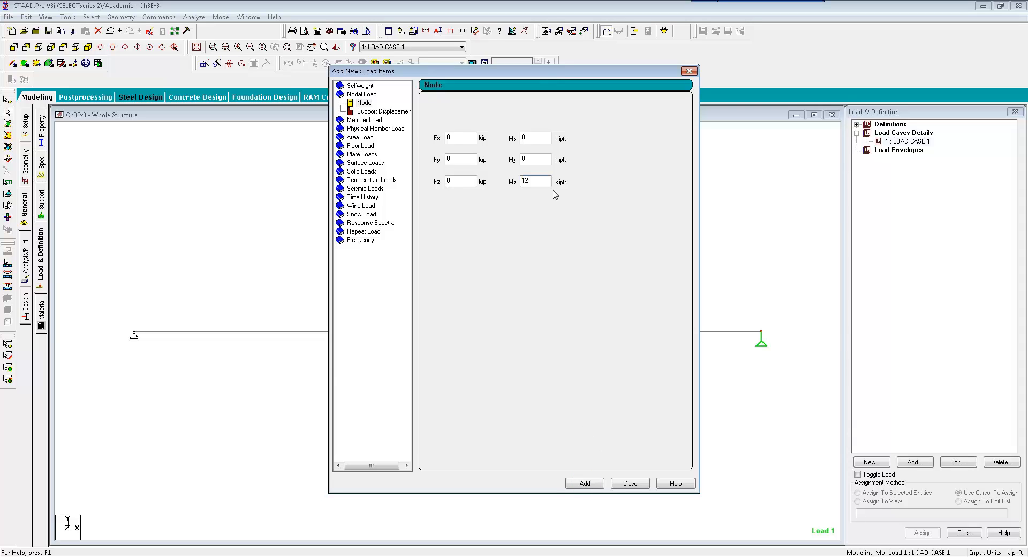
Add a second nodal load with an Mz moment of 6 kip-ft to LOAD CASE 1
double_click(523, 182)
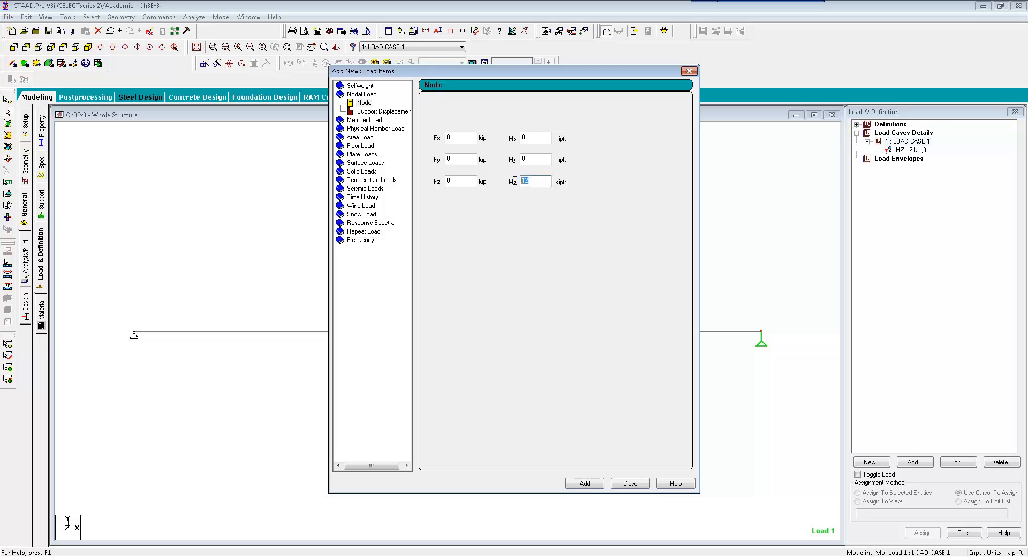
text(6)
click(580, 483)
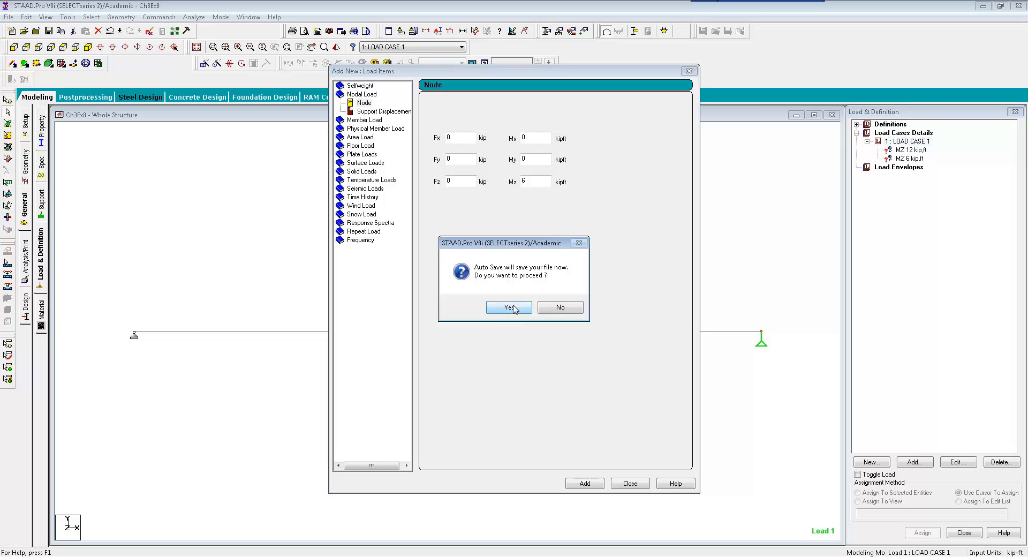
Accept the auto save, save the modified structure, and close the load item definitions
click(513, 308)
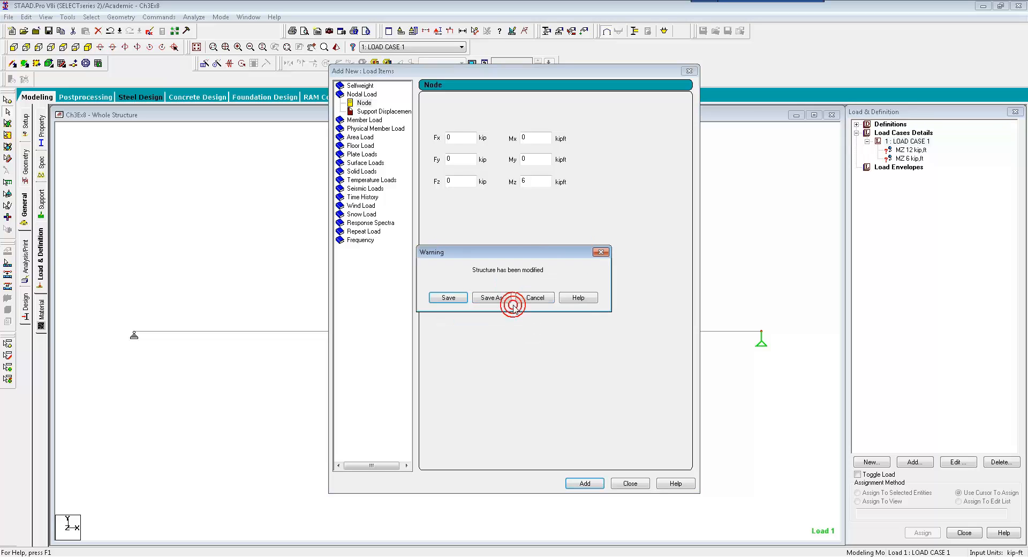
click(431, 299)
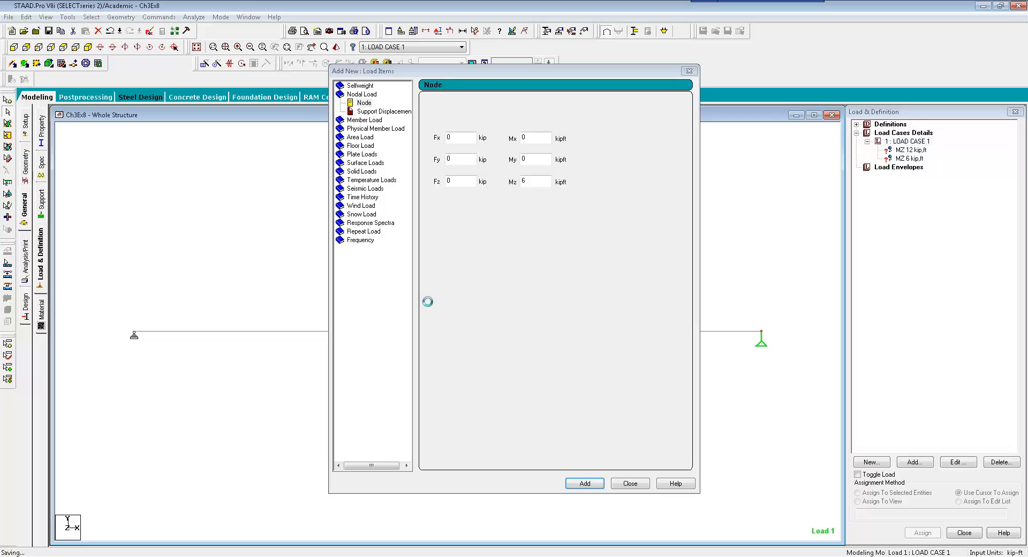
click(631, 483)
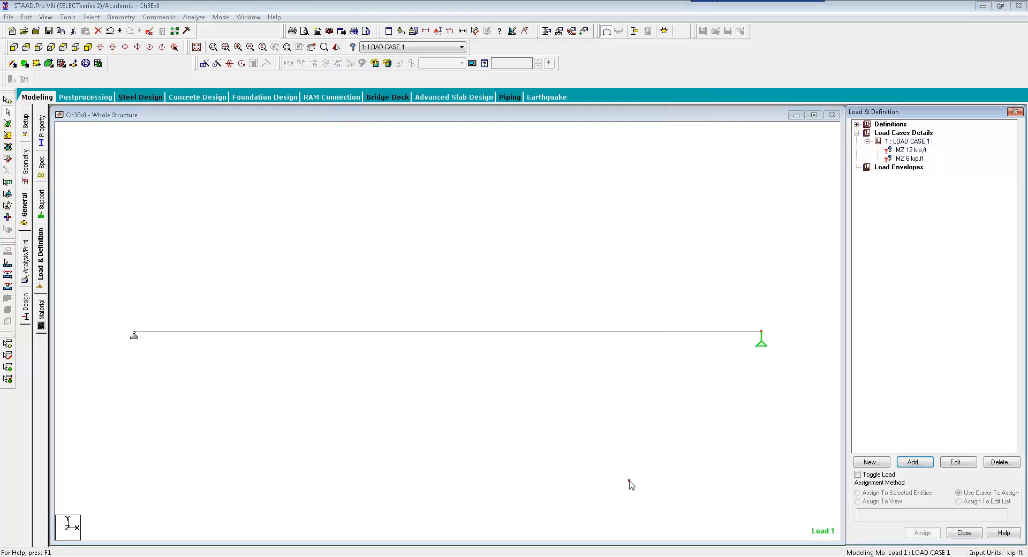
Assign the MZ 12 kip-ft nodal moment to the node at the beam's left end
click(921, 151)
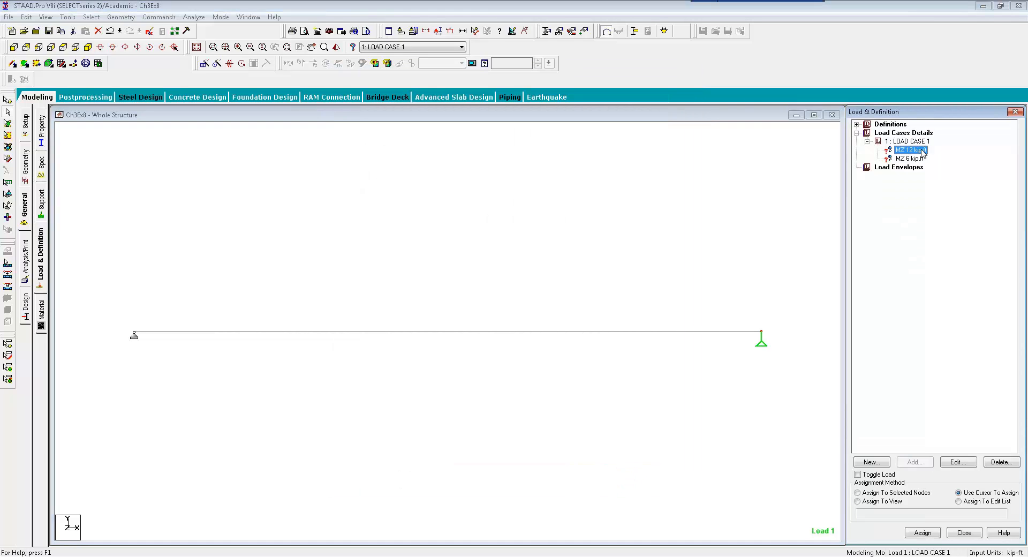
click(921, 533)
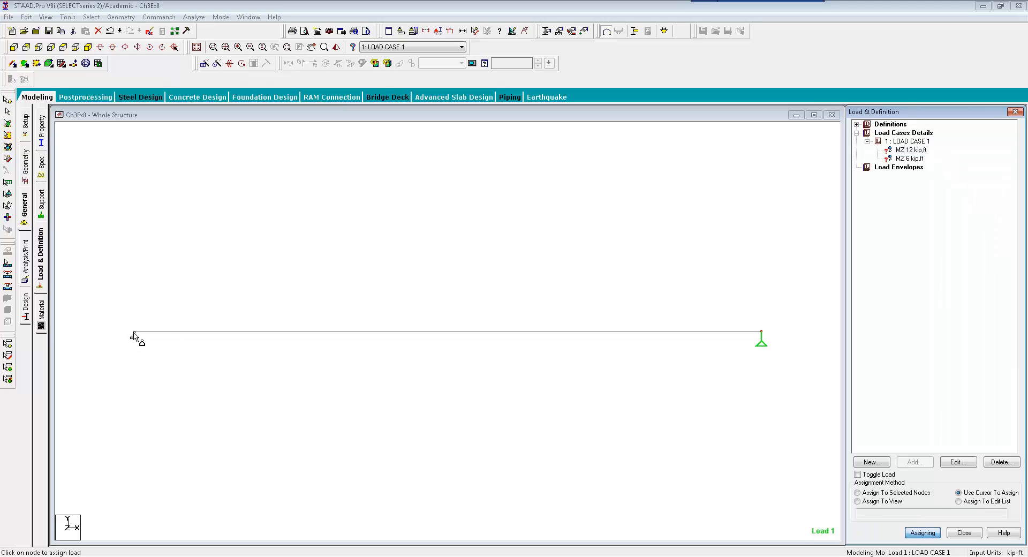
click(134, 334)
key(Escape)
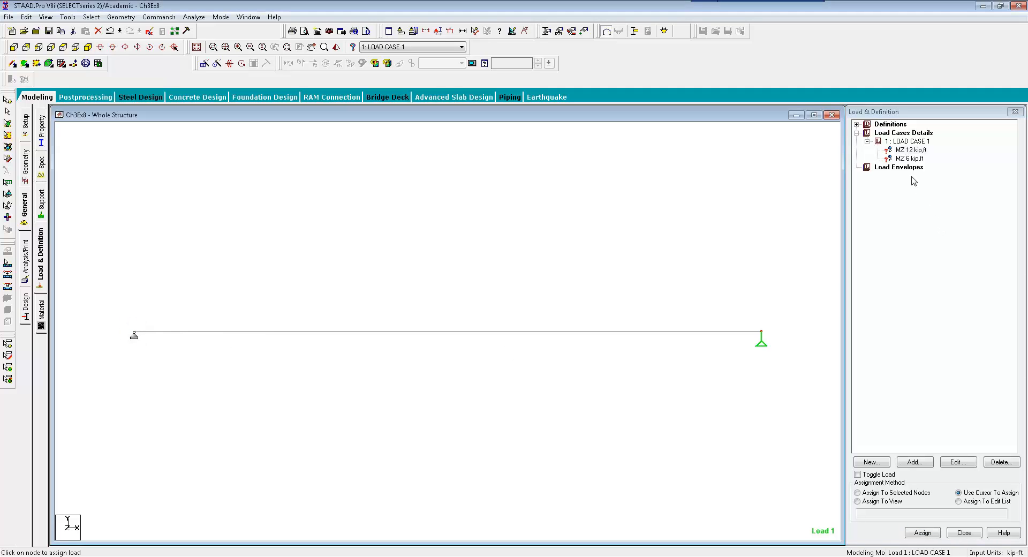
click(890, 151)
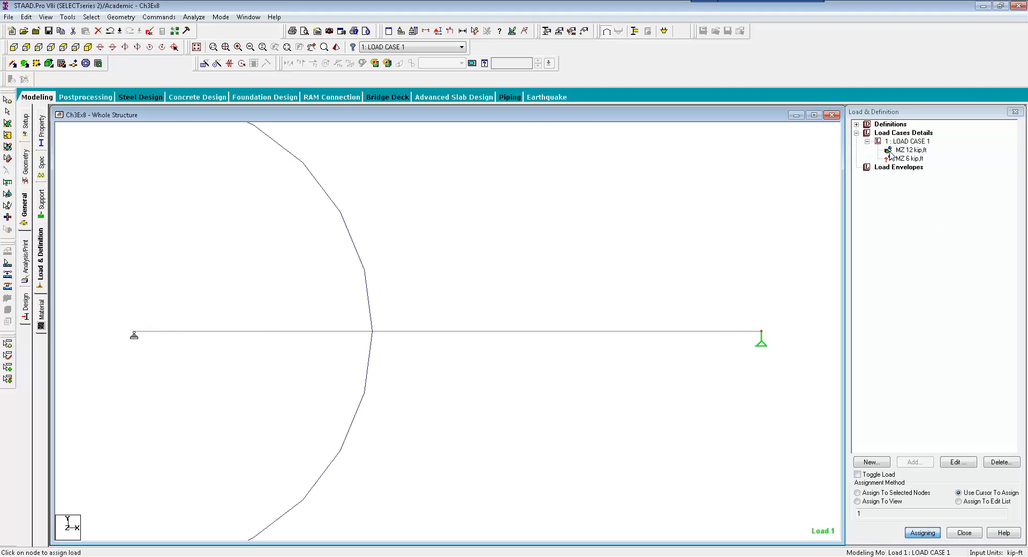
Assign the MZ 6 kip-ft nodal moment to the node at the beam's right end
click(896, 161)
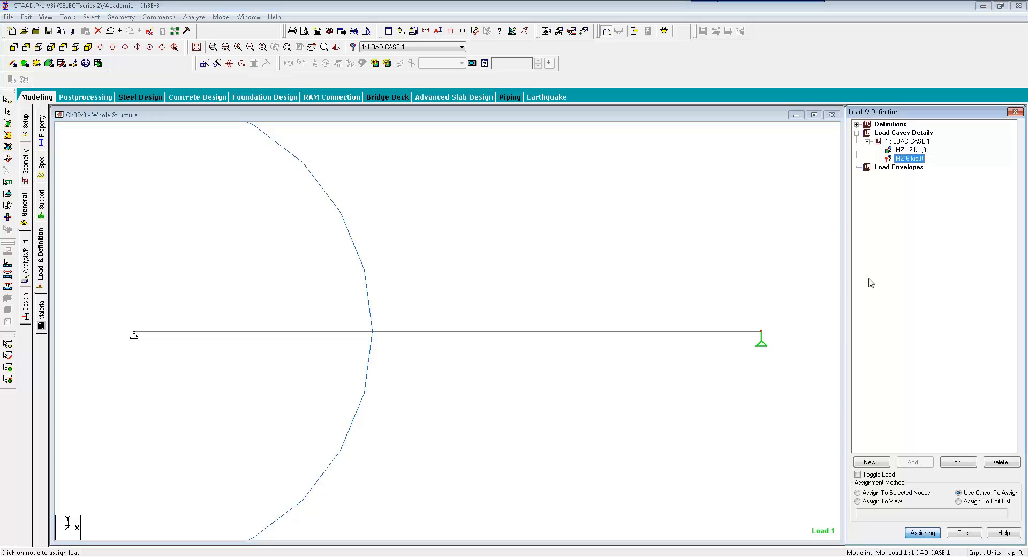
click(762, 334)
scroll(470, 310, down, 3)
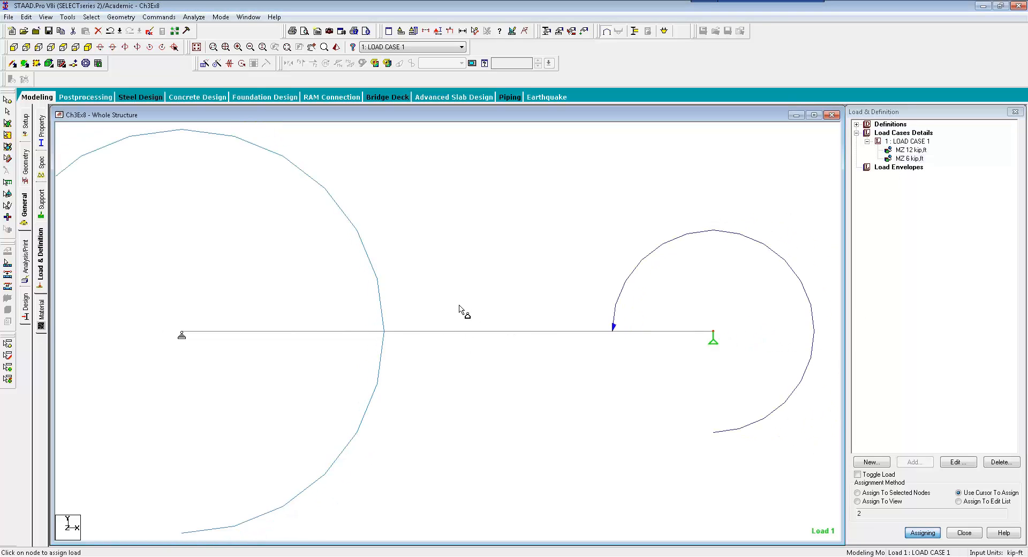
Set the Point Moment load scale to 5 kip-ft per ft, with scale changes applied immediately
click(510, 35)
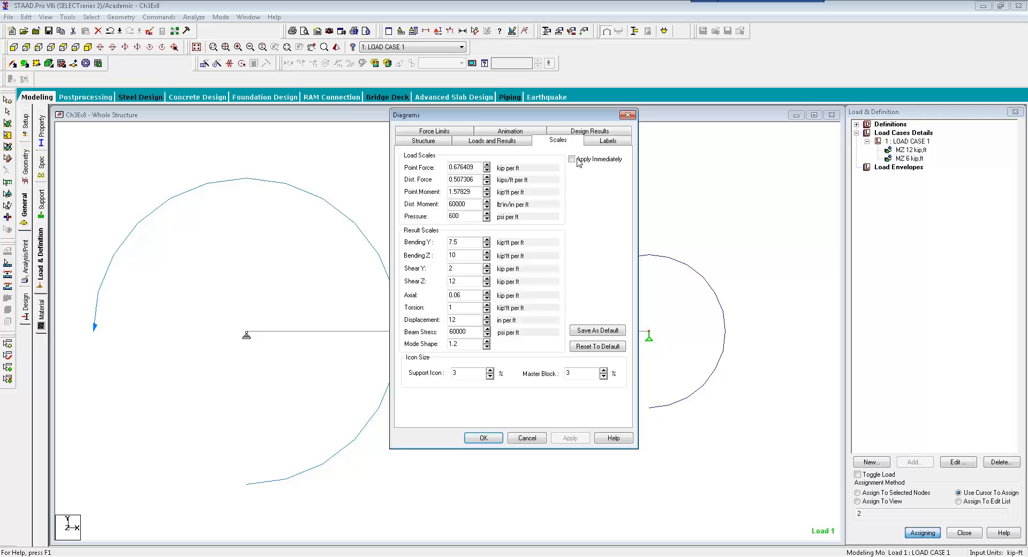
click(573, 158)
click(487, 189)
click(487, 190)
click(486, 189)
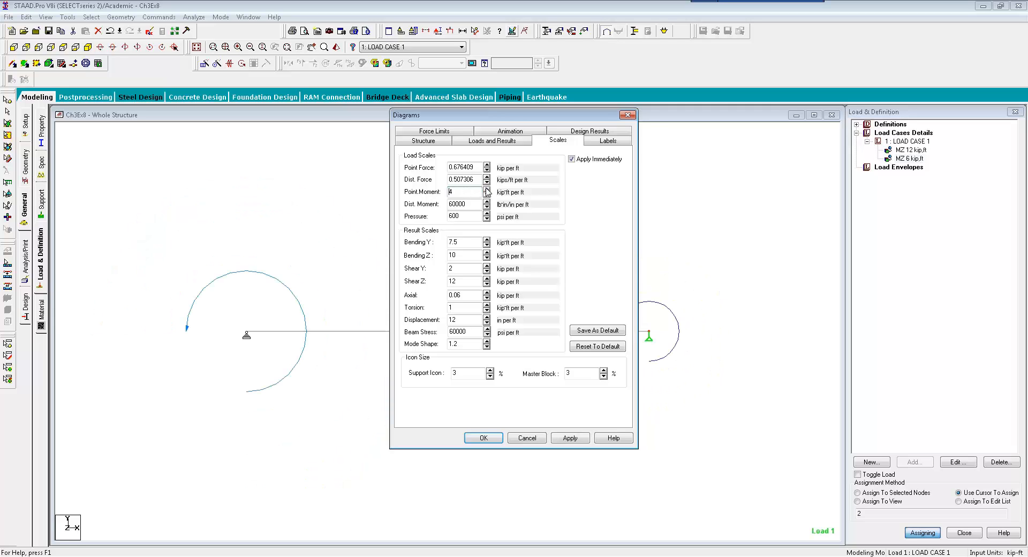
click(483, 439)
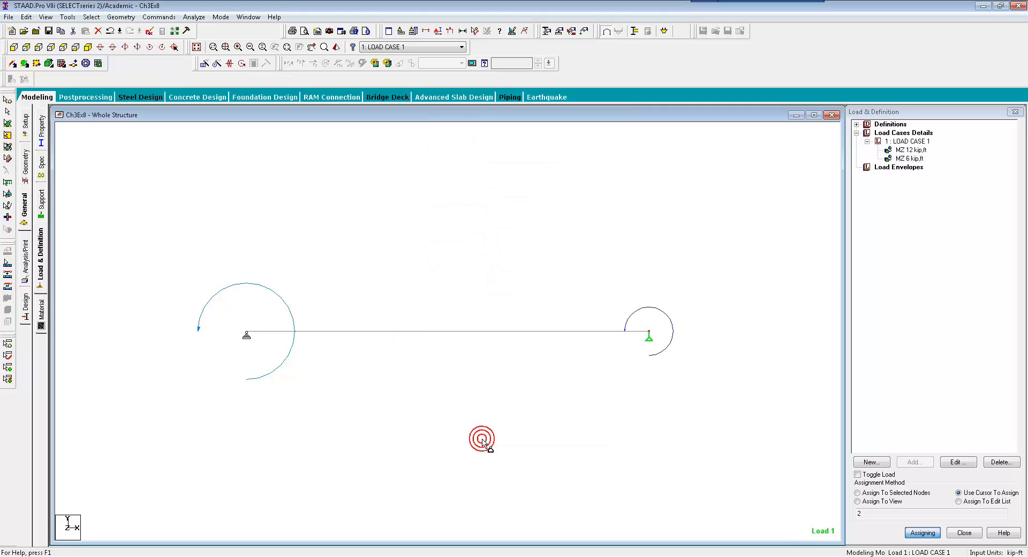
Turn on the Load Values labels for the structure view
right_click(350, 261)
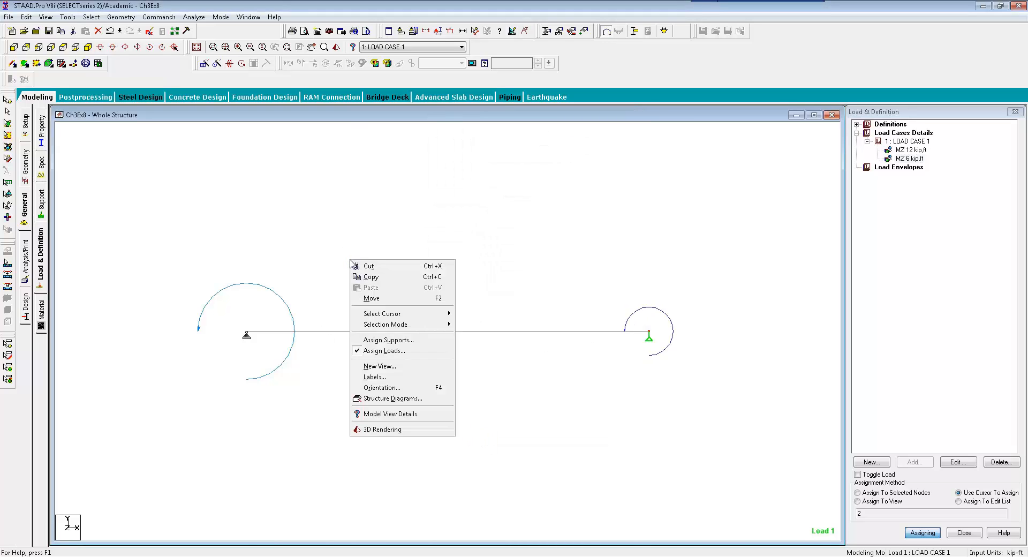
click(369, 378)
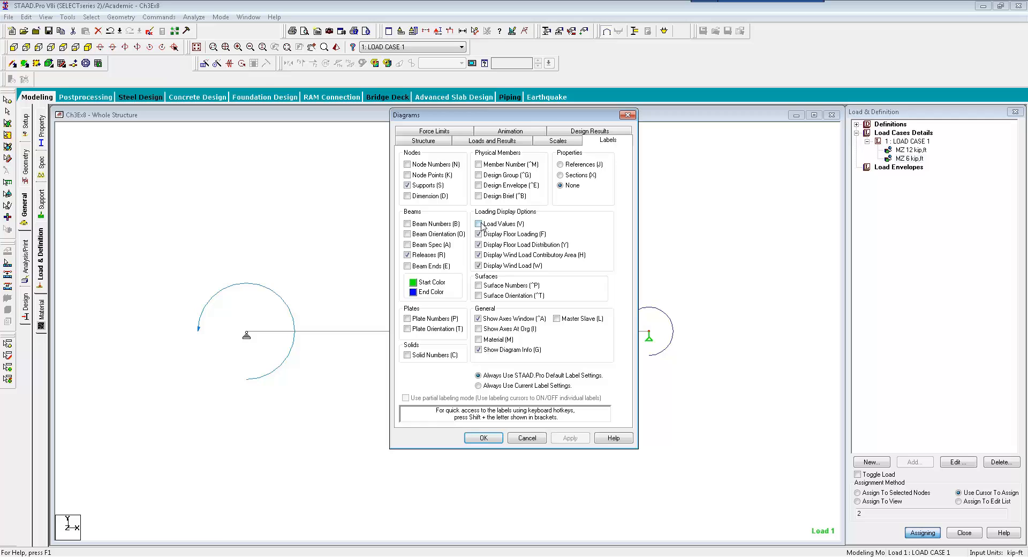
click(480, 225)
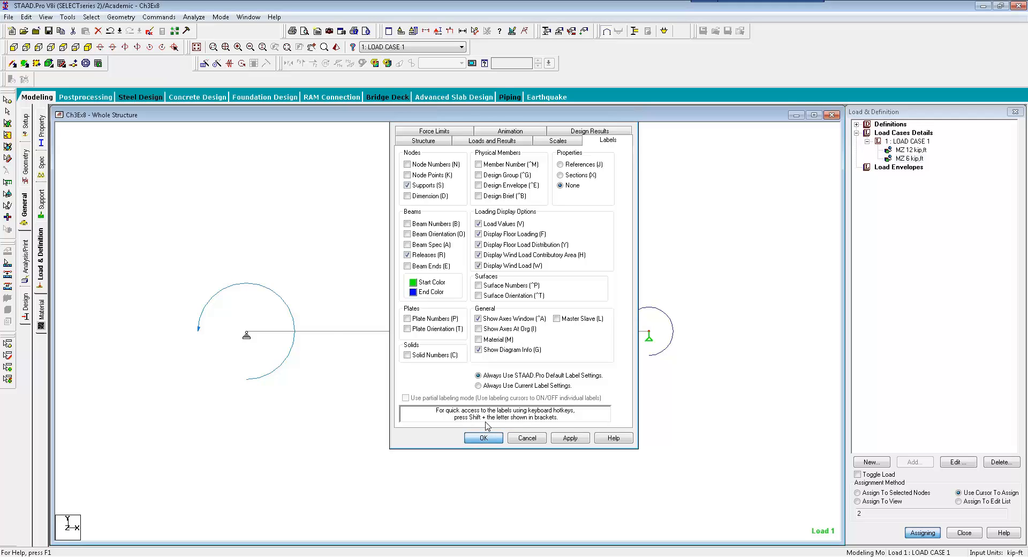
click(485, 436)
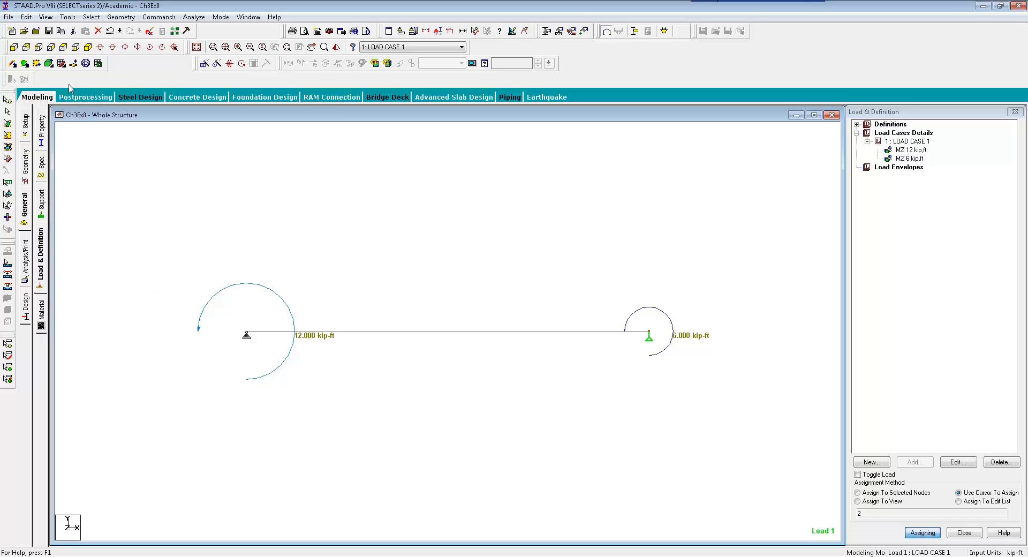
Add a Perform Analysis command with the No Print option to the model's commands
click(30, 271)
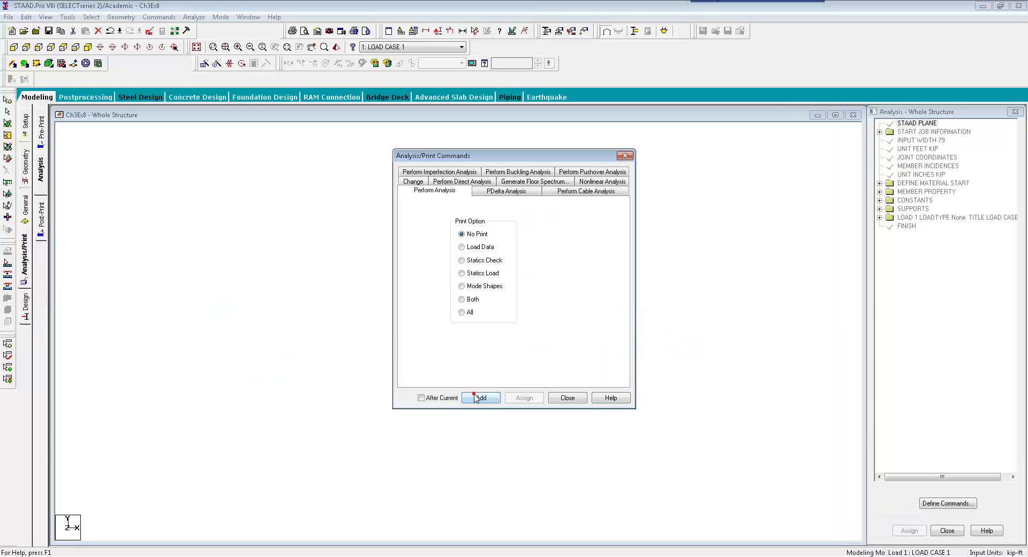
click(475, 397)
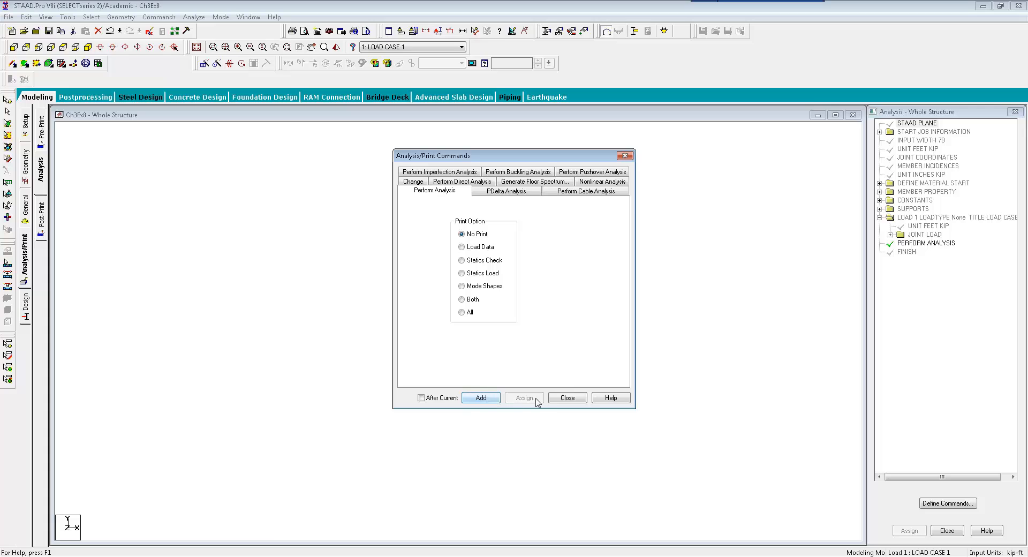
click(560, 399)
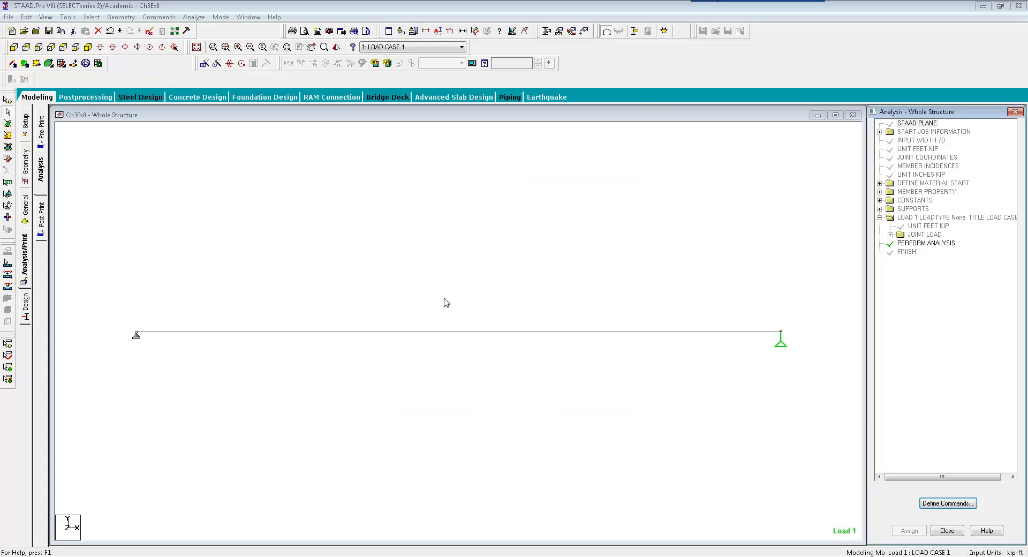
Run the analysis, saving the modified structure, and finish with the Stay in Modeling Mode option
click(217, 13)
click(192, 18)
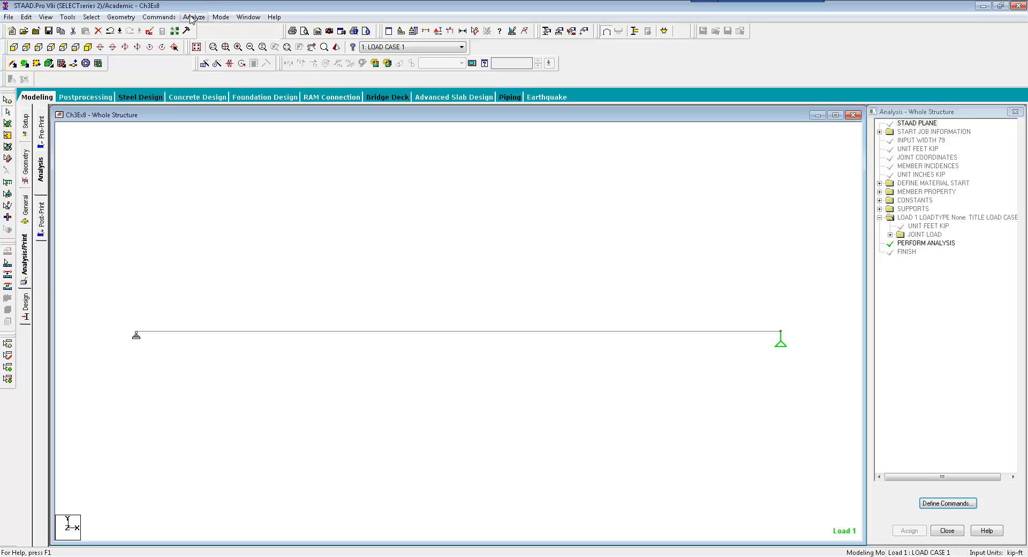
click(193, 18)
click(193, 29)
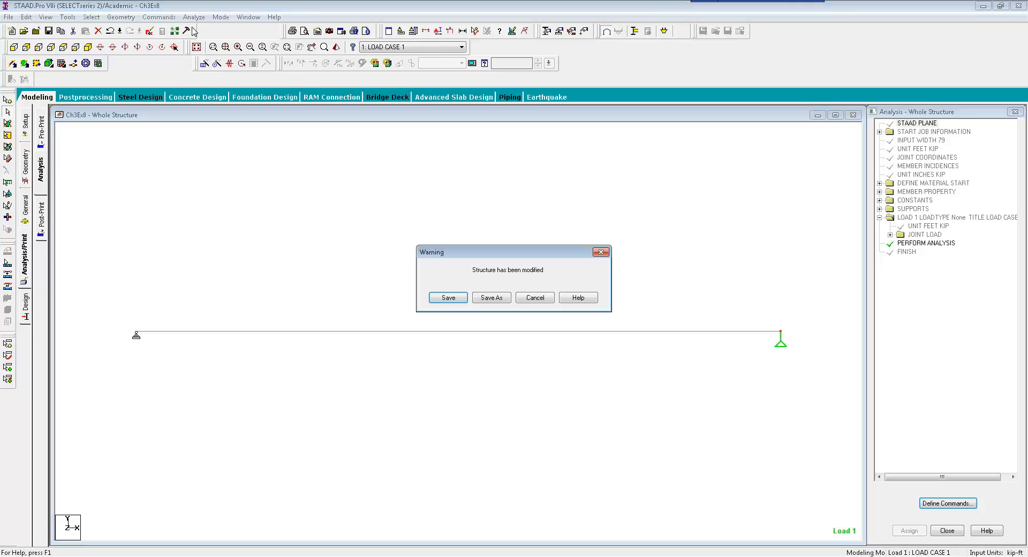
click(450, 298)
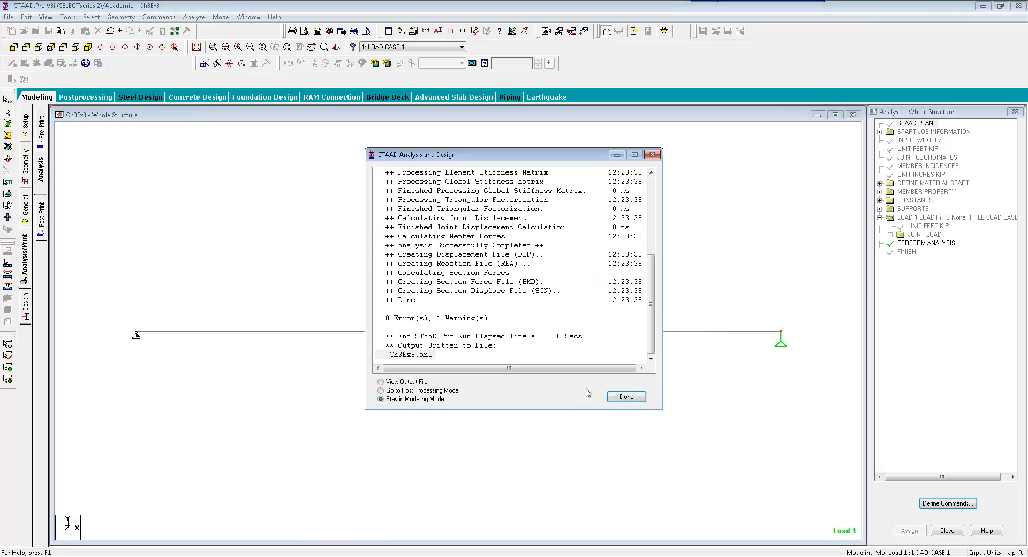
click(613, 396)
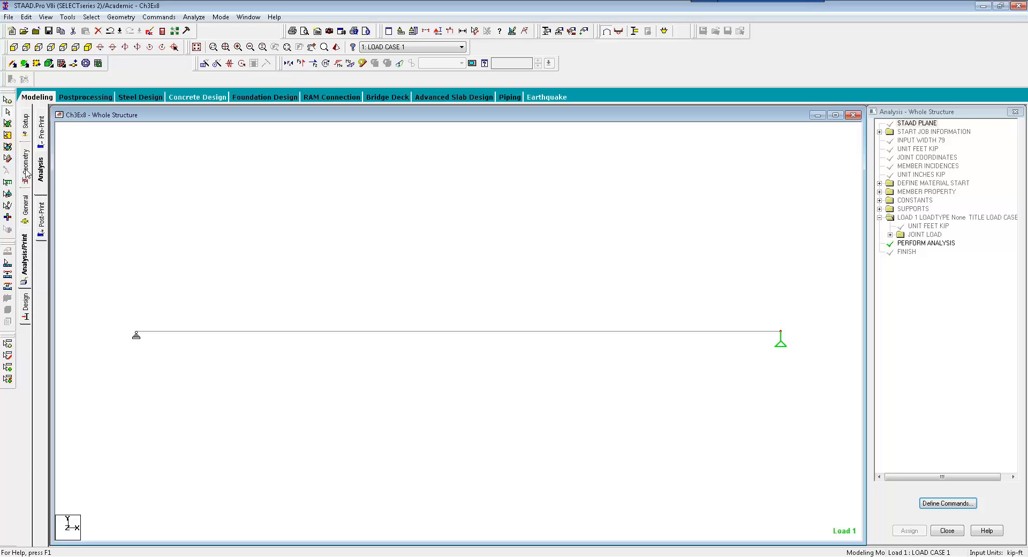
Open the postprocessing results for LOAD CASE 1 and lower the Displacement result scale to magnify the beam's deflected shape, applying changes immediately
click(97, 98)
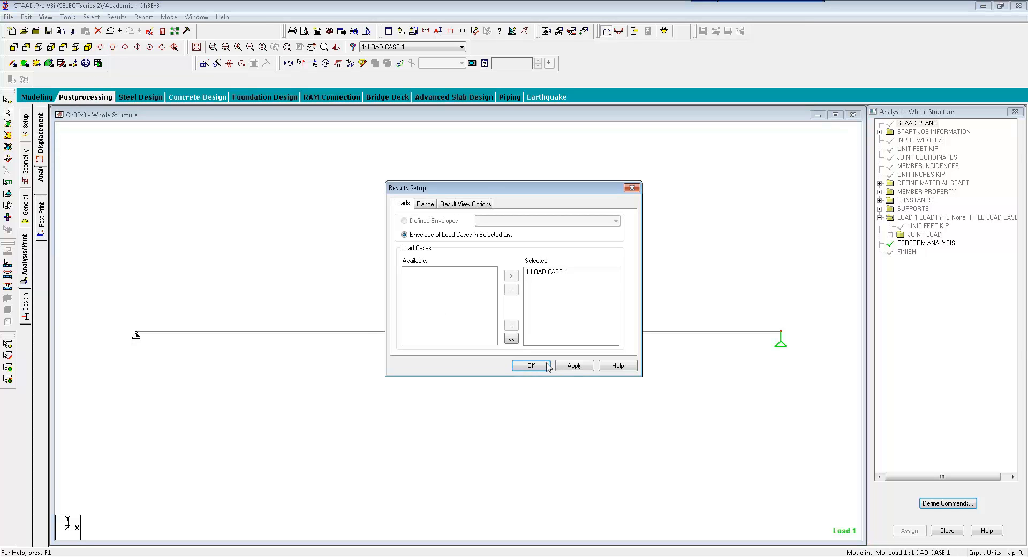
click(549, 363)
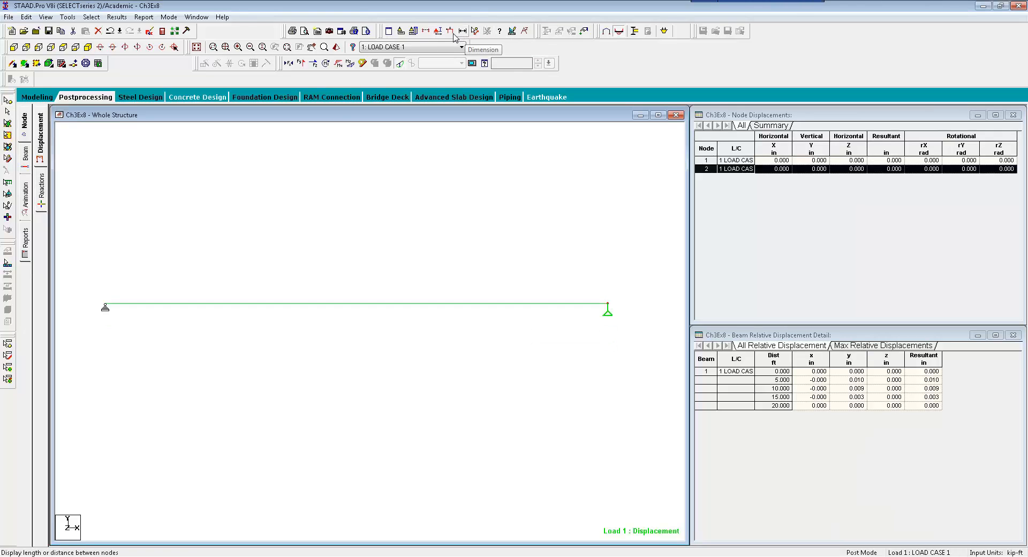
click(512, 31)
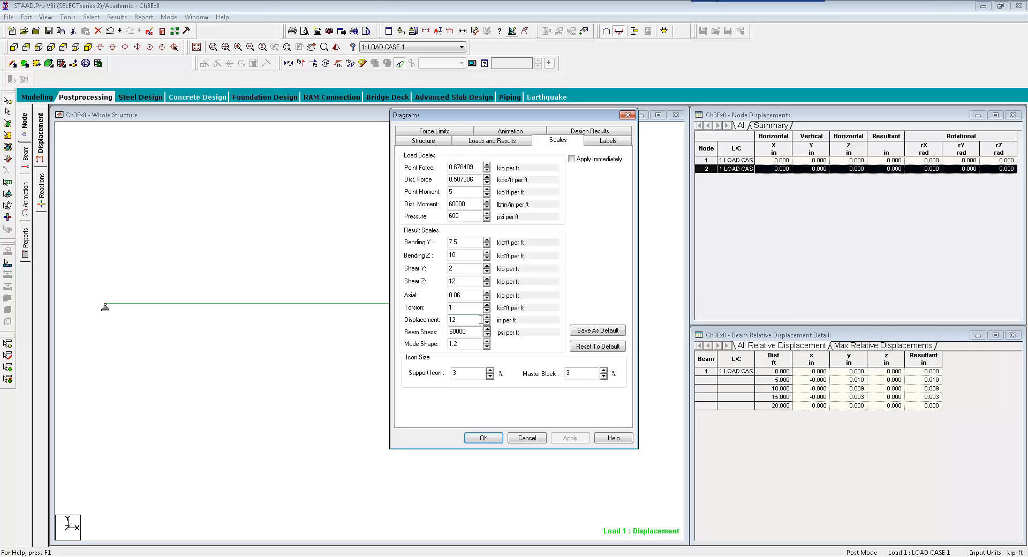
click(587, 159)
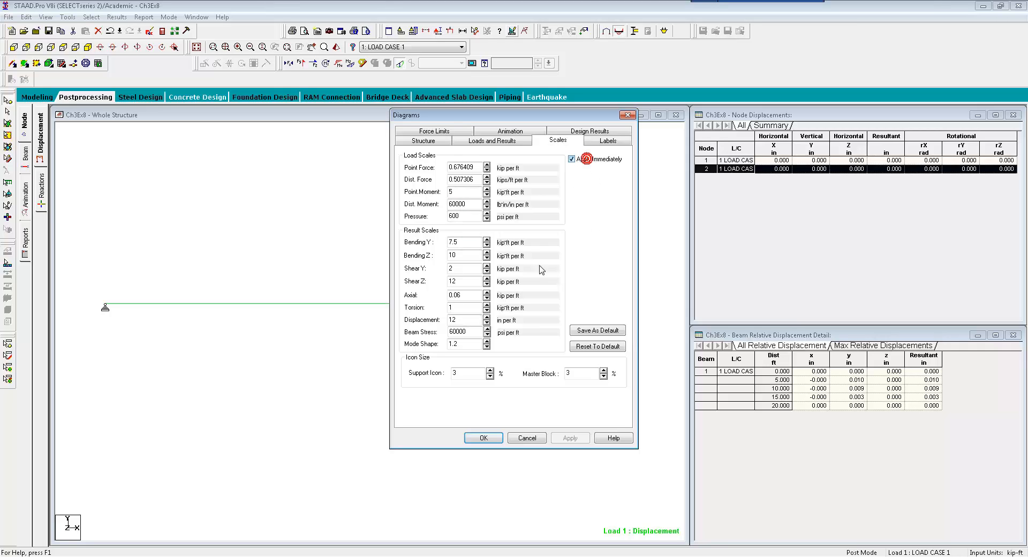
click(487, 322)
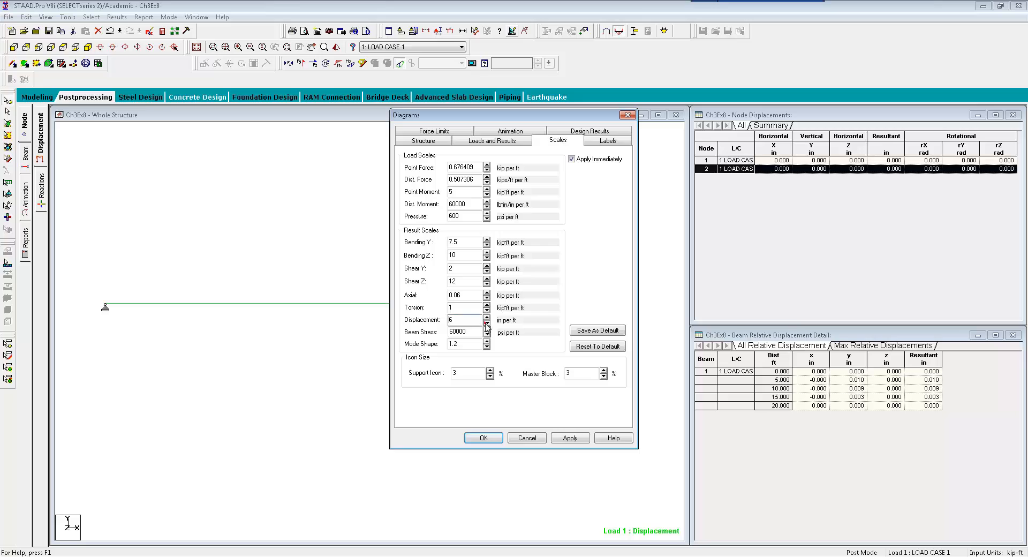
click(486, 323)
click(486, 323)
click(487, 323)
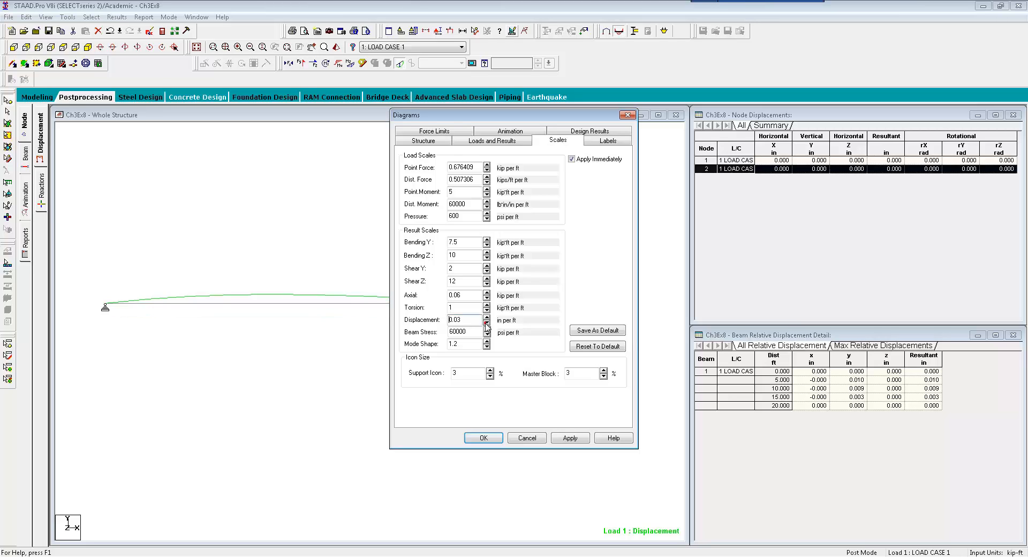
click(482, 437)
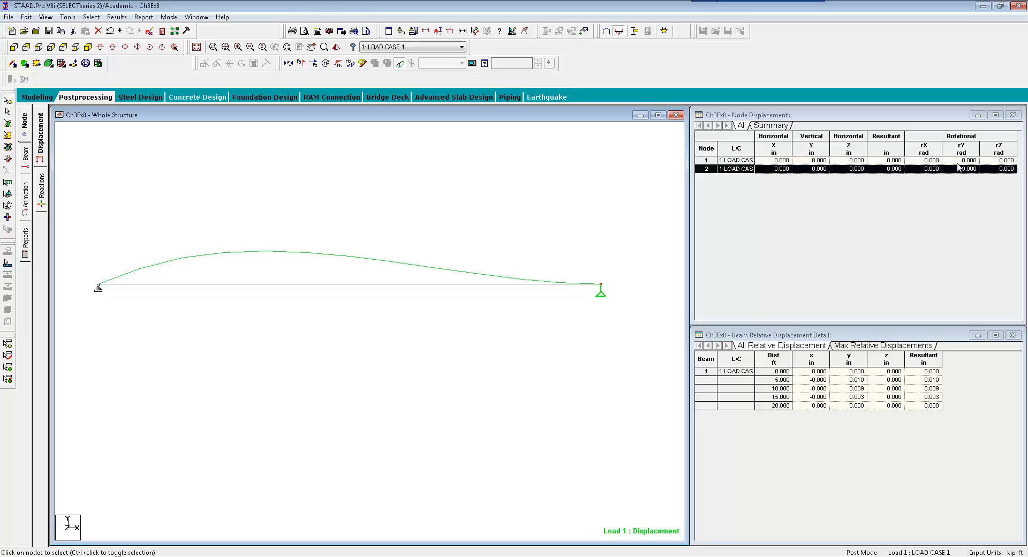
Set the structure's Dimension unit to in with 5 decimal places in the display options
click(413, 31)
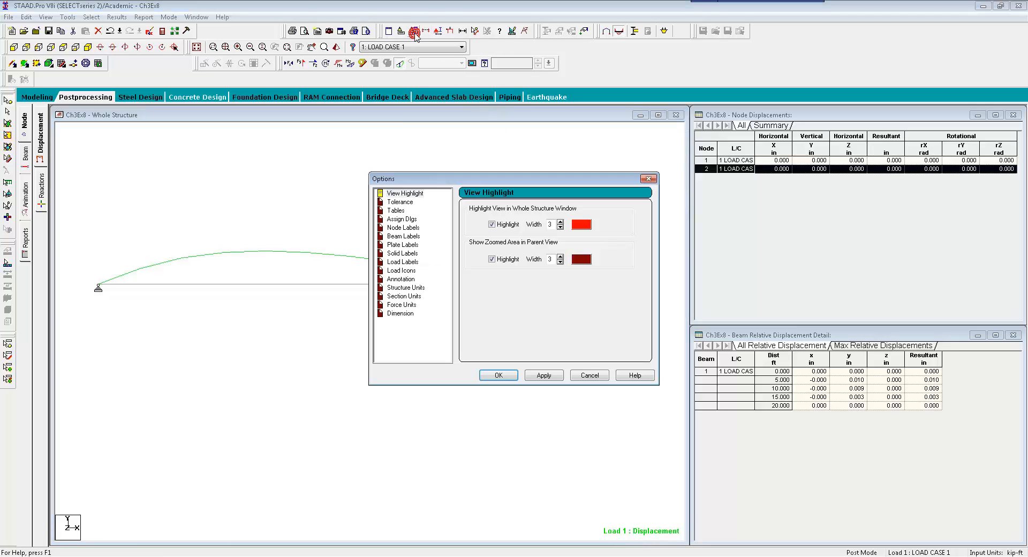
click(396, 305)
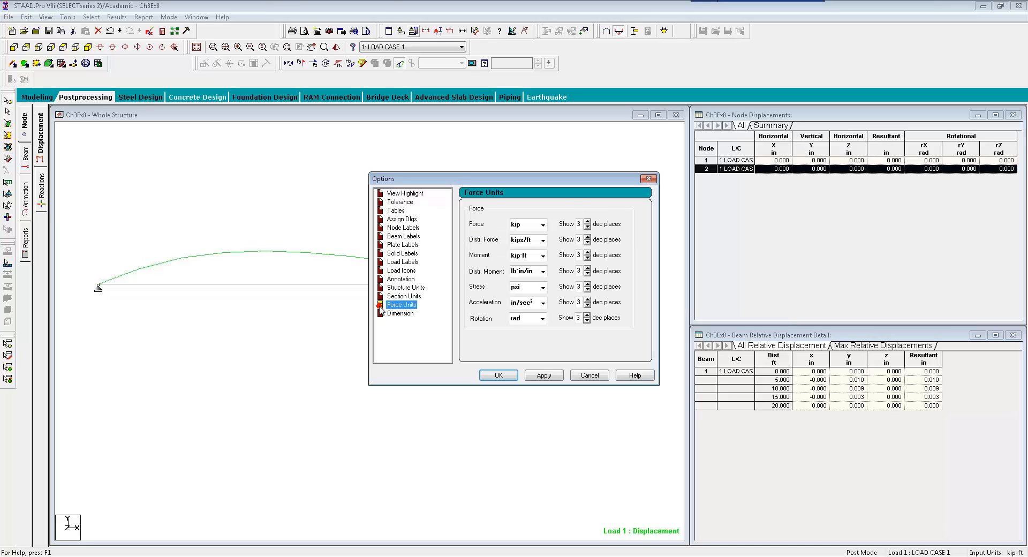
click(383, 314)
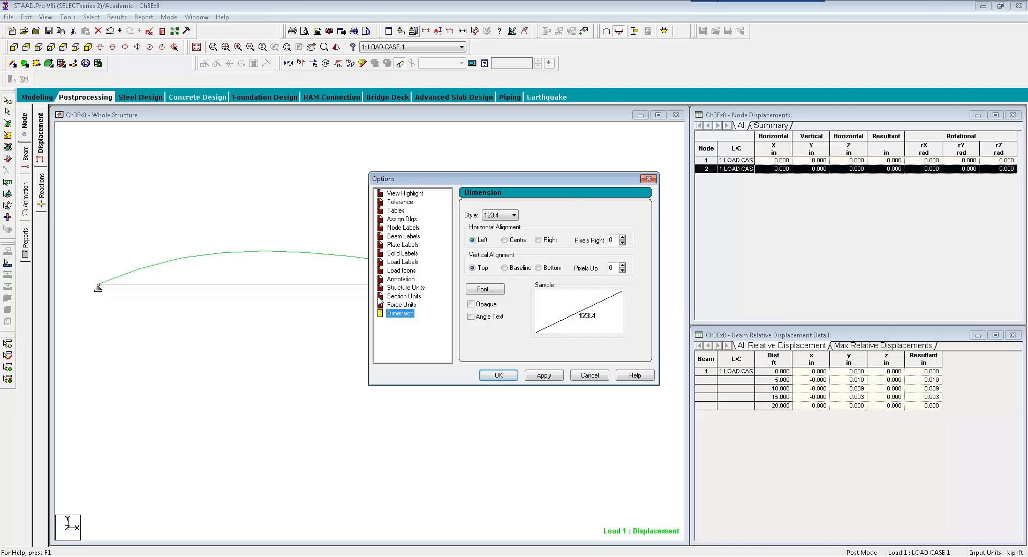
click(383, 295)
click(383, 288)
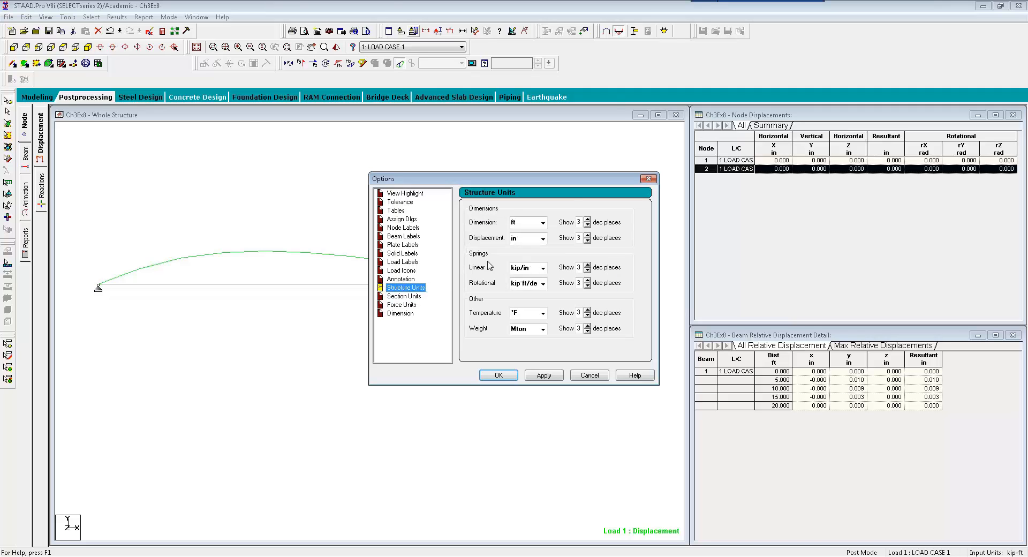
click(542, 222)
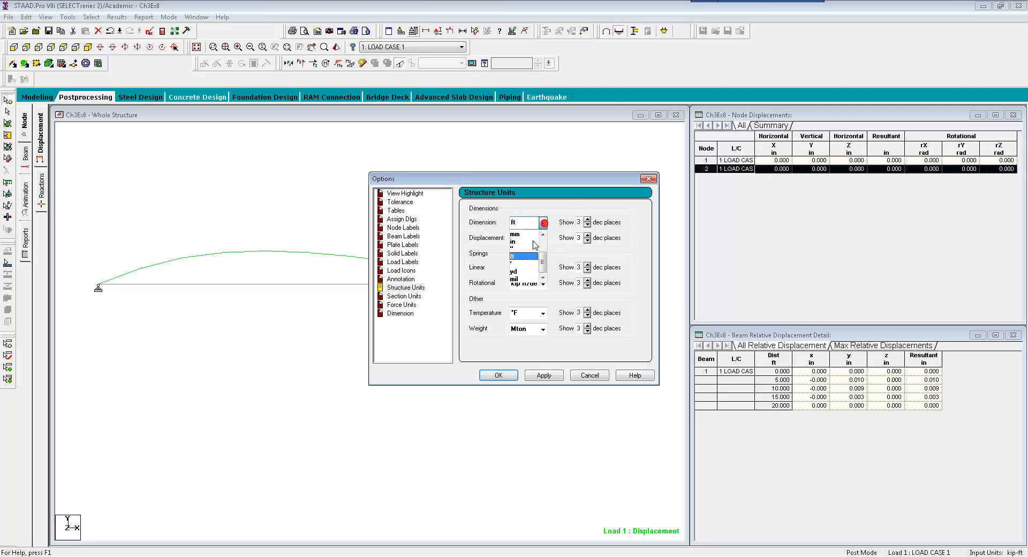
click(516, 242)
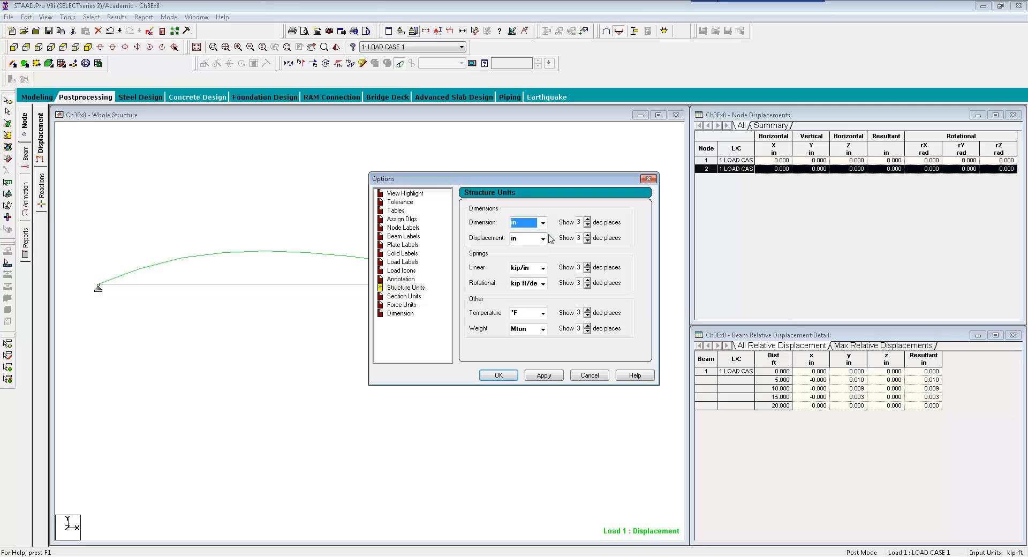
click(587, 219)
click(588, 219)
Set the structure's Displacement unit to in with 5 decimal places and accept the options
click(542, 239)
click(530, 258)
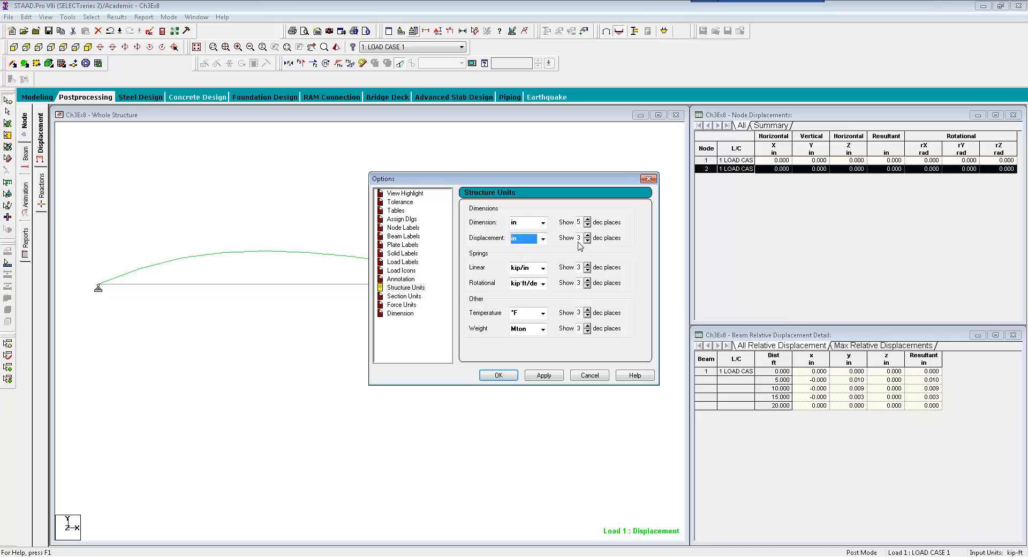
click(587, 235)
click(587, 235)
click(498, 376)
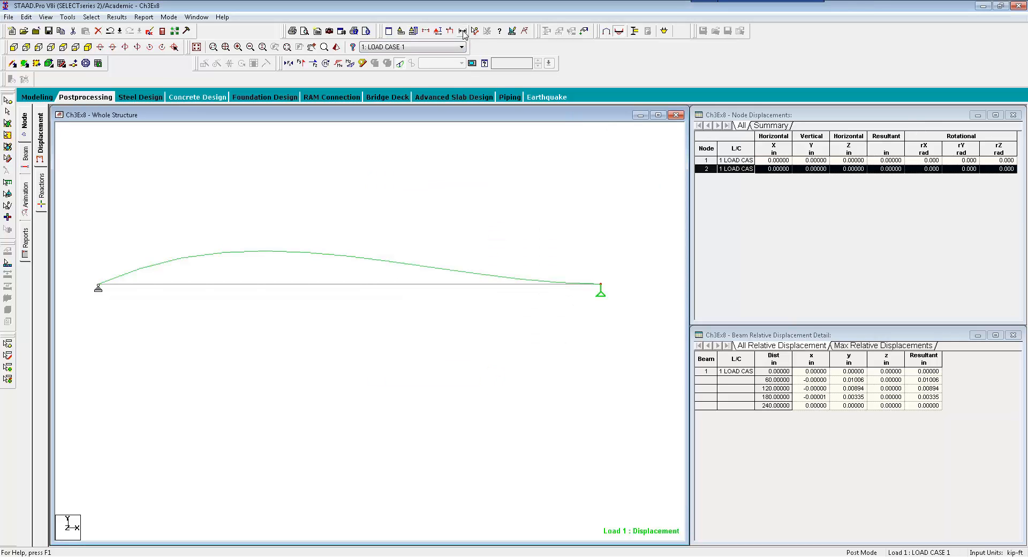
Show Rotation results in the force units with 5 decimal places
click(414, 32)
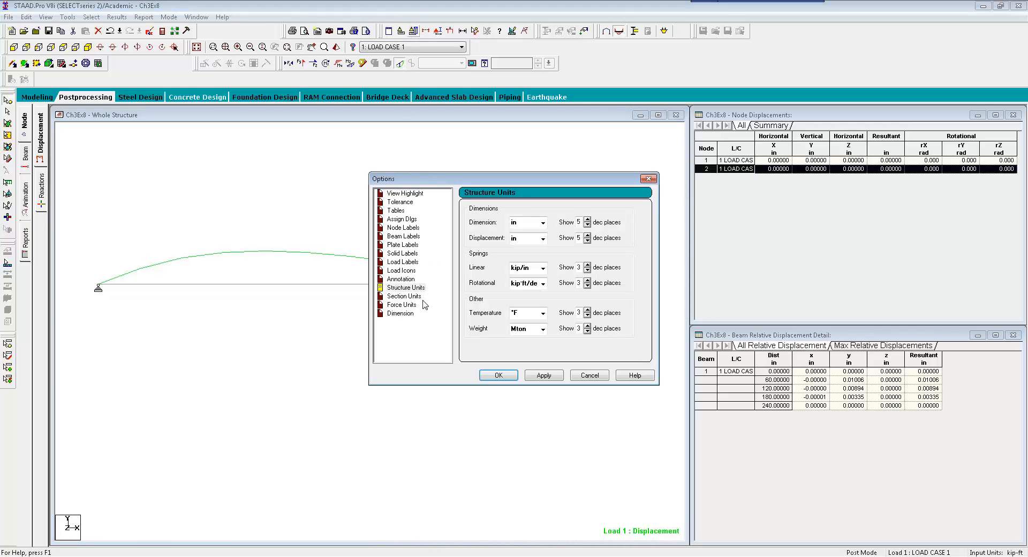
click(397, 314)
click(399, 305)
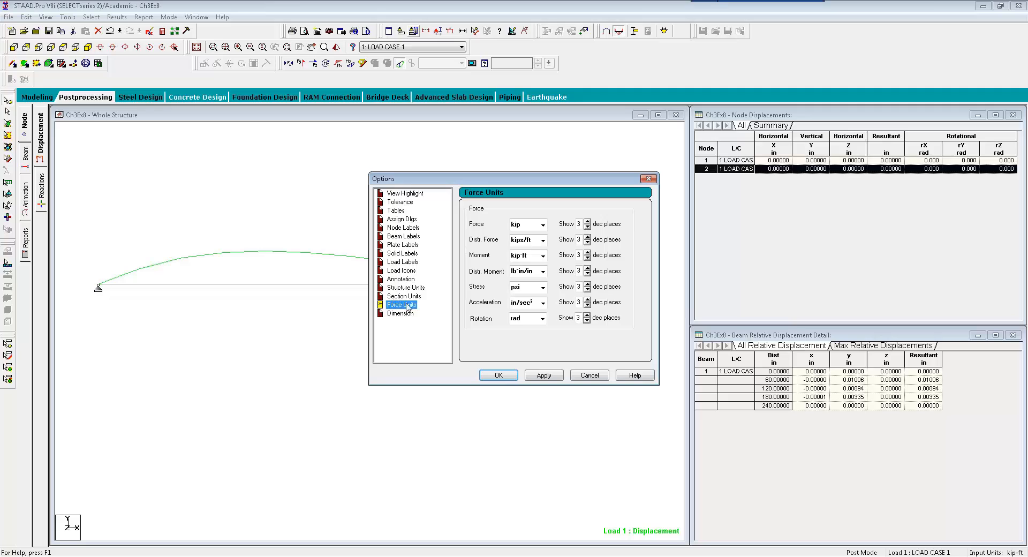
click(587, 316)
click(587, 315)
click(498, 375)
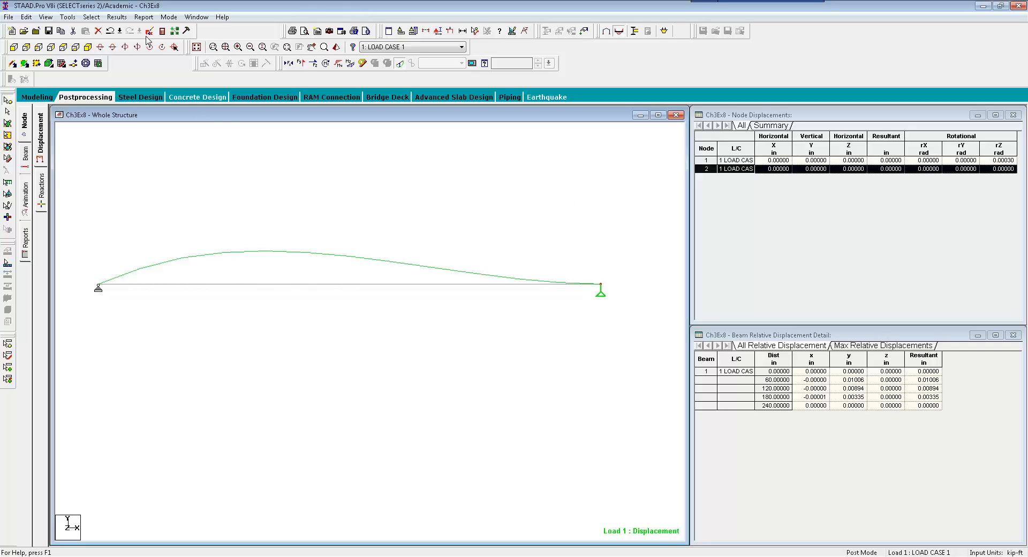
Annotate the beam's deflected shape with its Max Resultant displacement
click(117, 17)
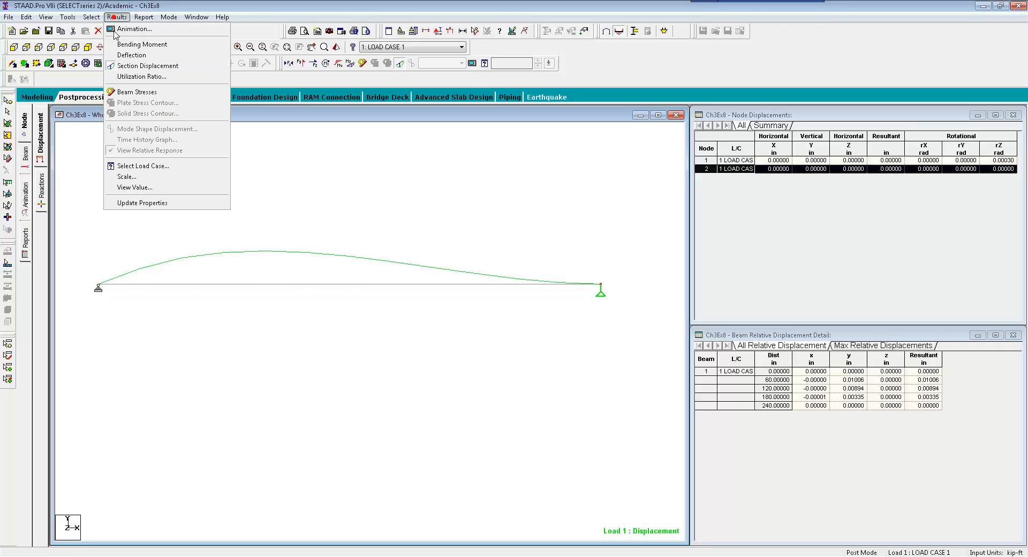
click(131, 187)
click(480, 201)
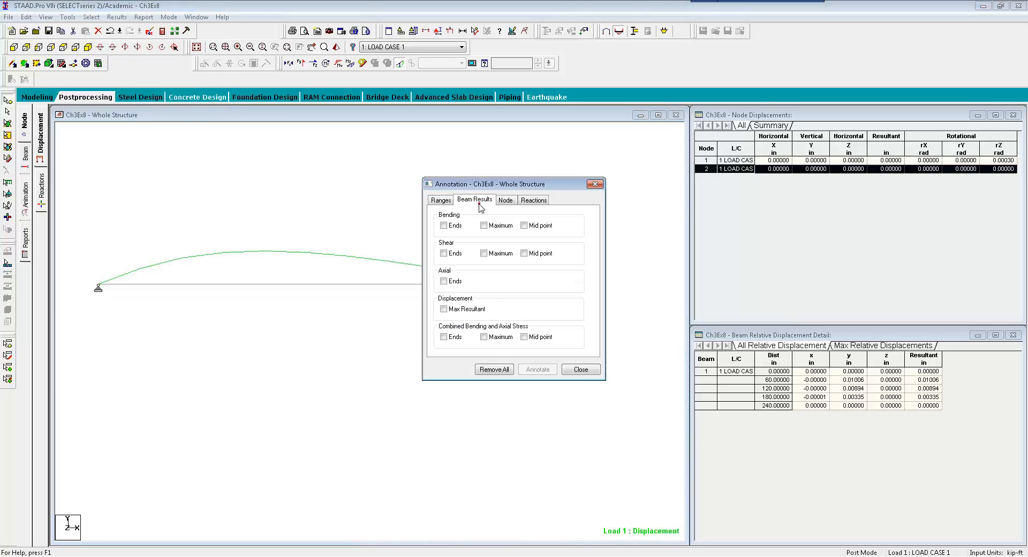
click(443, 309)
click(522, 370)
click(584, 370)
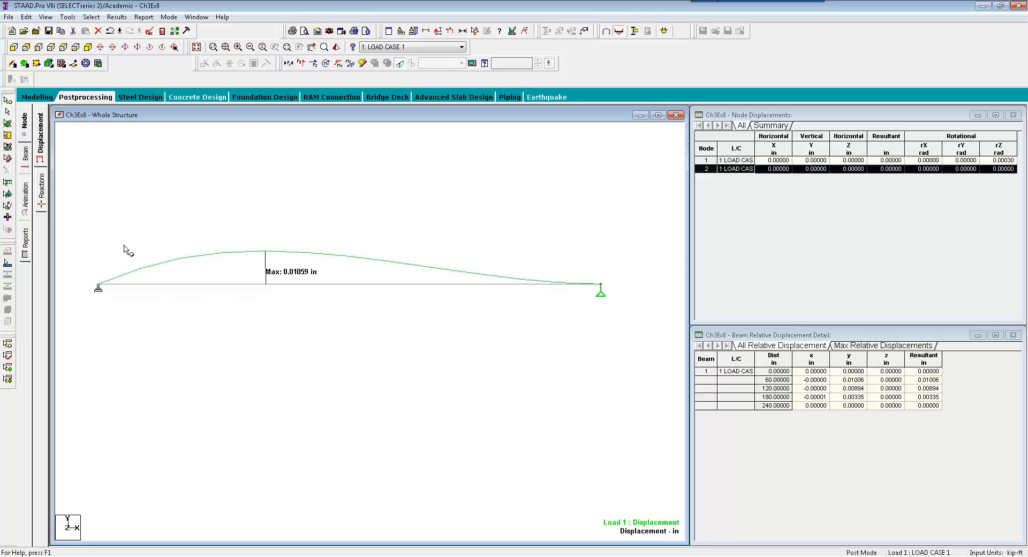
Capture the annotated displacement view as a report picture captioned "Max (Displacement)"
click(324, 48)
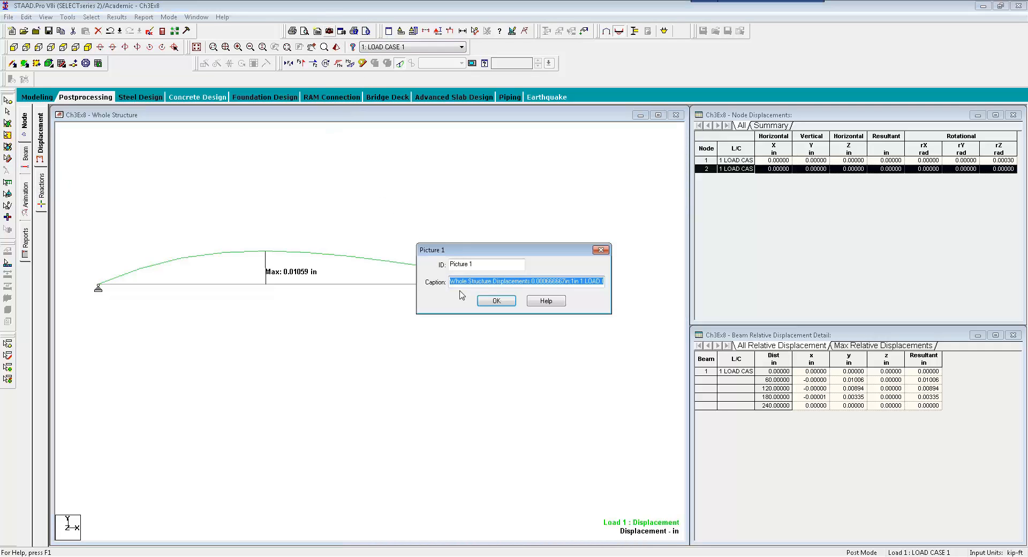
text(MAx (Displac)
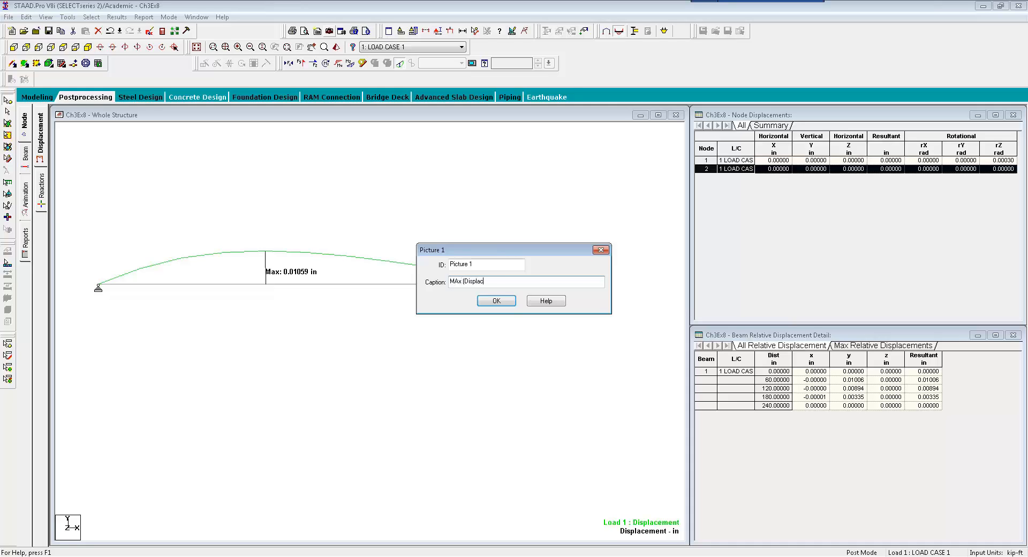
text(ement))
drag(453, 281, 462, 281)
text(ax)
click(497, 301)
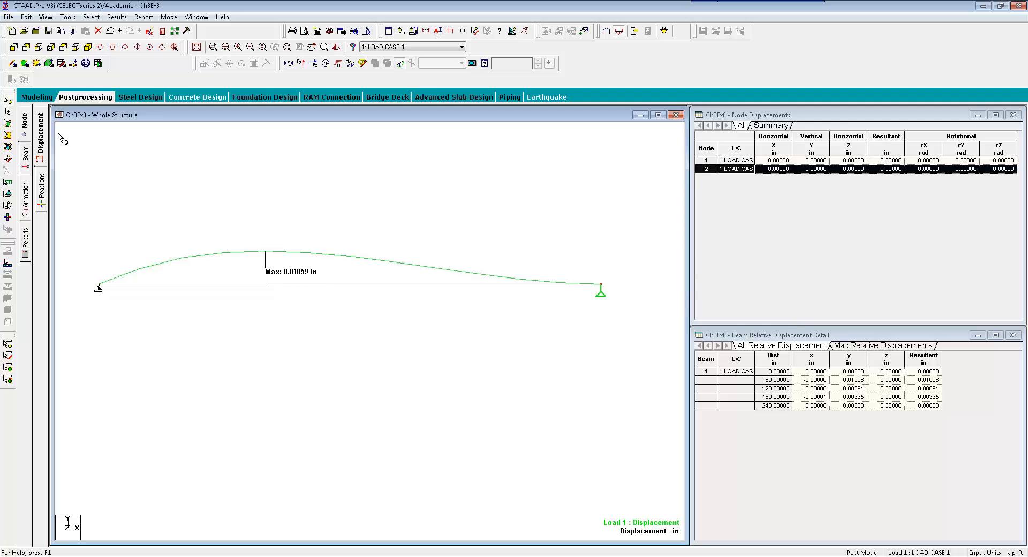
Display the support reactions and capture the view as a report picture captioned "Reactions"
click(42, 188)
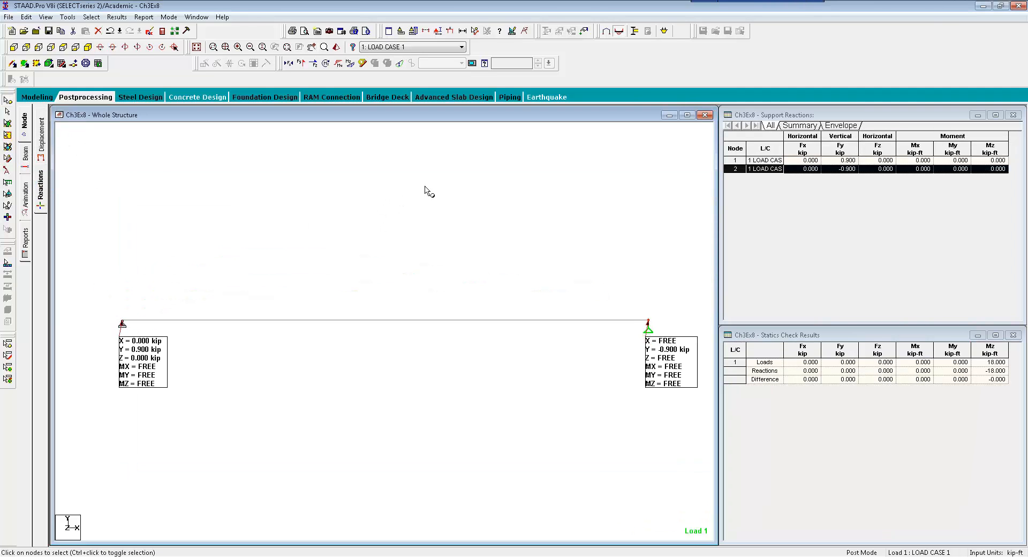
click(330, 31)
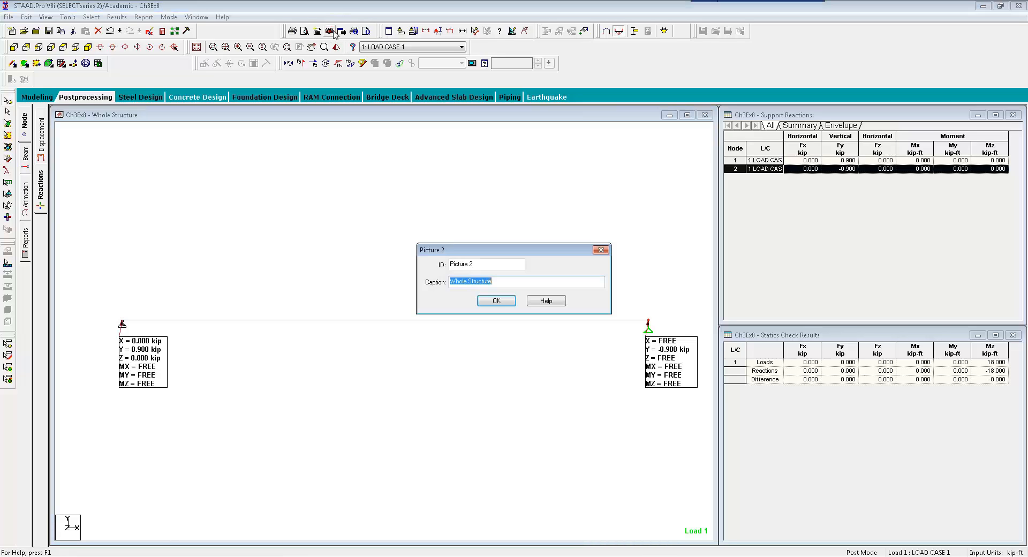
text(Reactions)
click(498, 301)
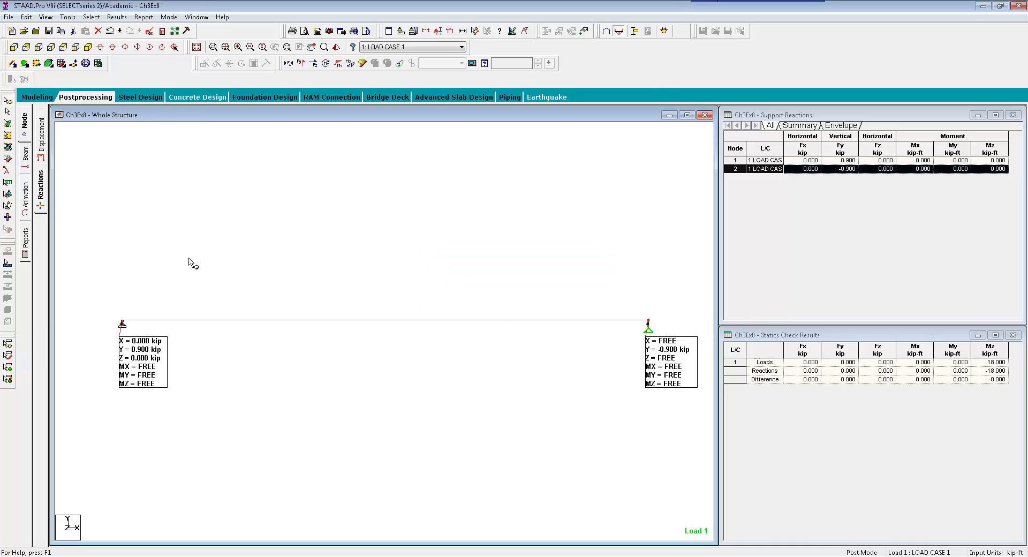
Show the beam forces and annotate the Ends values for both Bending and Shear on the diagram
click(24, 156)
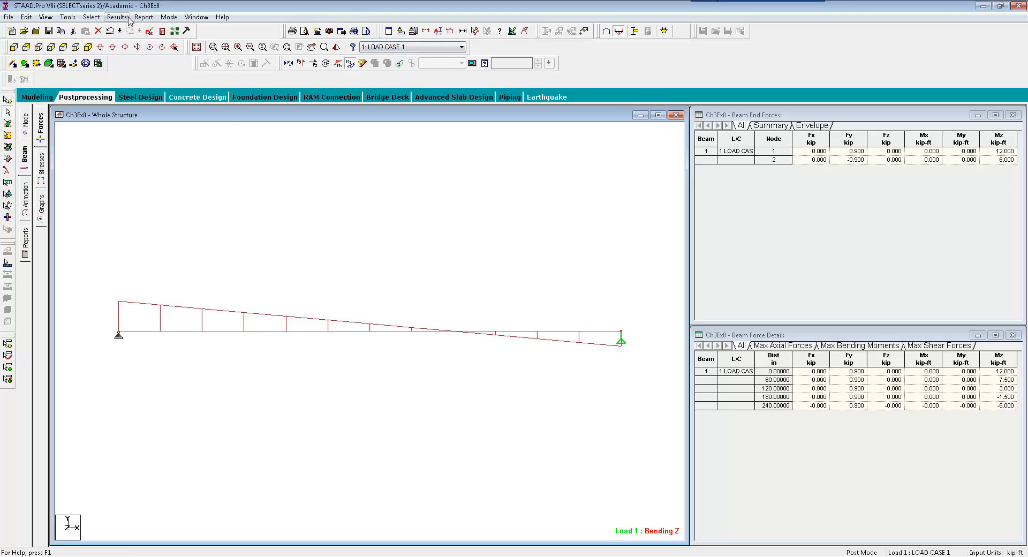
click(129, 19)
click(143, 188)
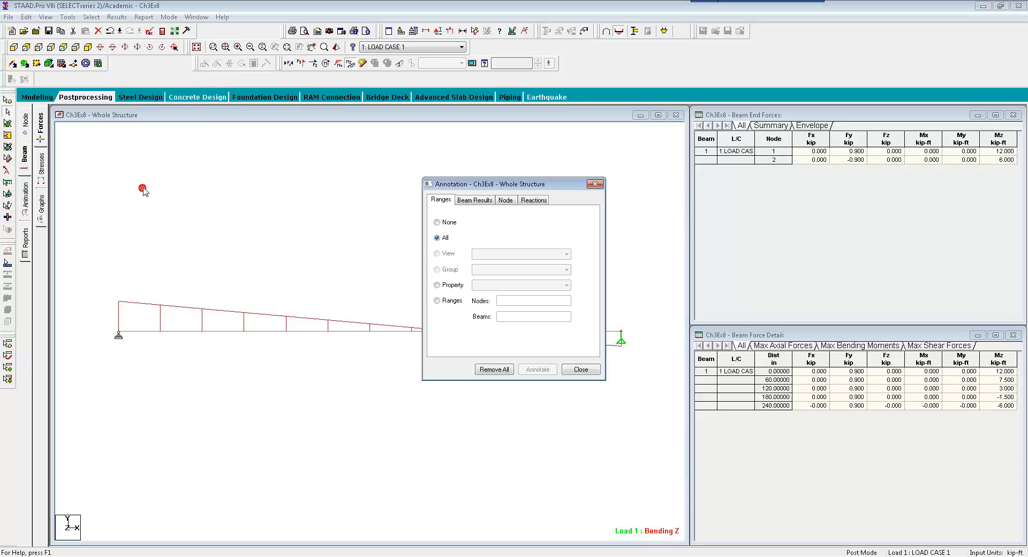
click(475, 200)
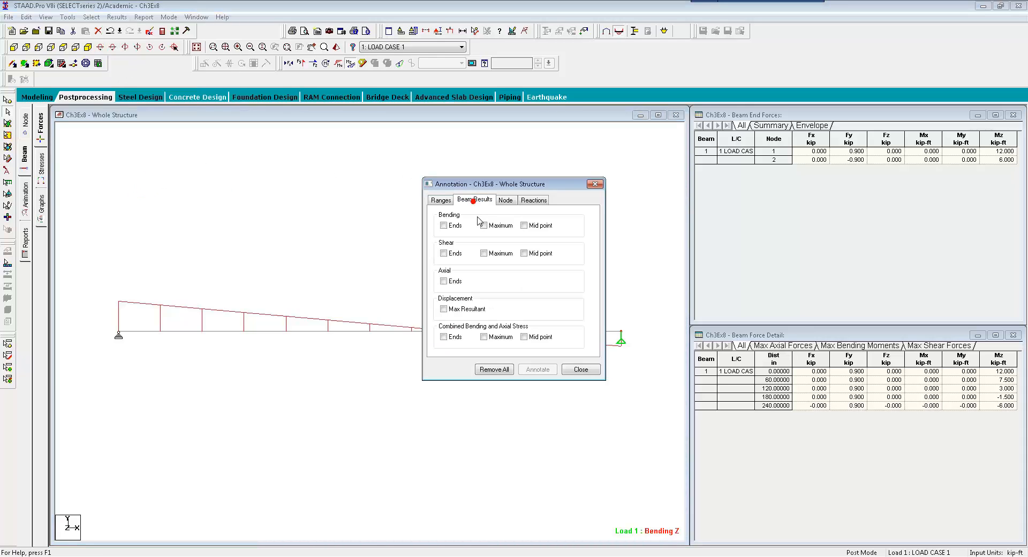
click(444, 225)
click(444, 253)
click(537, 369)
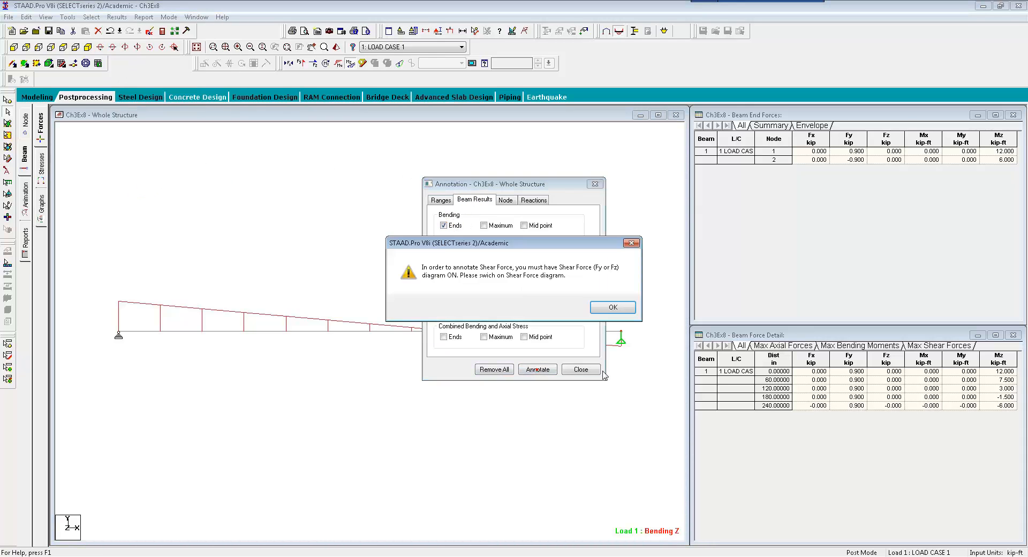
click(613, 307)
click(582, 370)
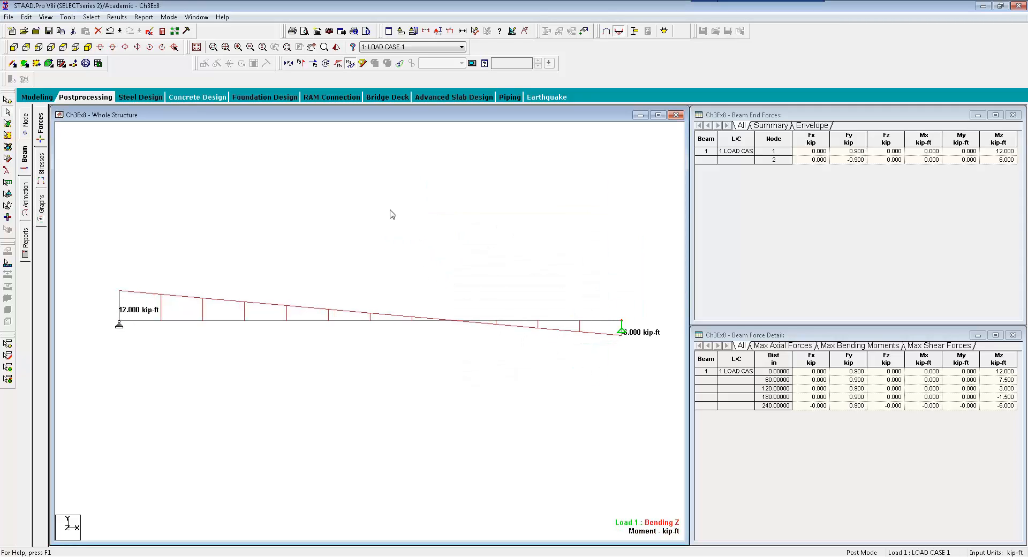
Capture the annotated bending moment diagram as a report picture captioned "BMD"
click(329, 31)
text(BMD)
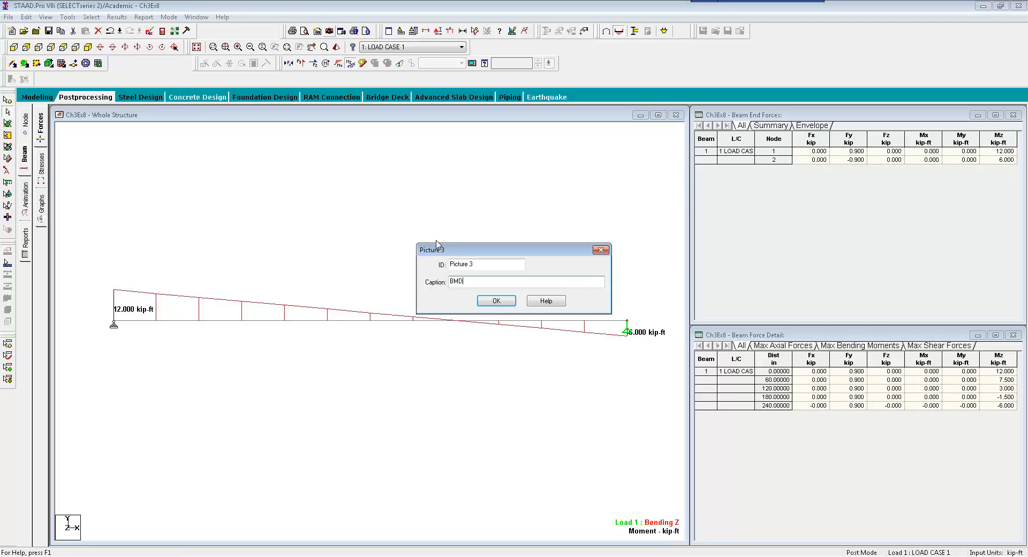
click(486, 300)
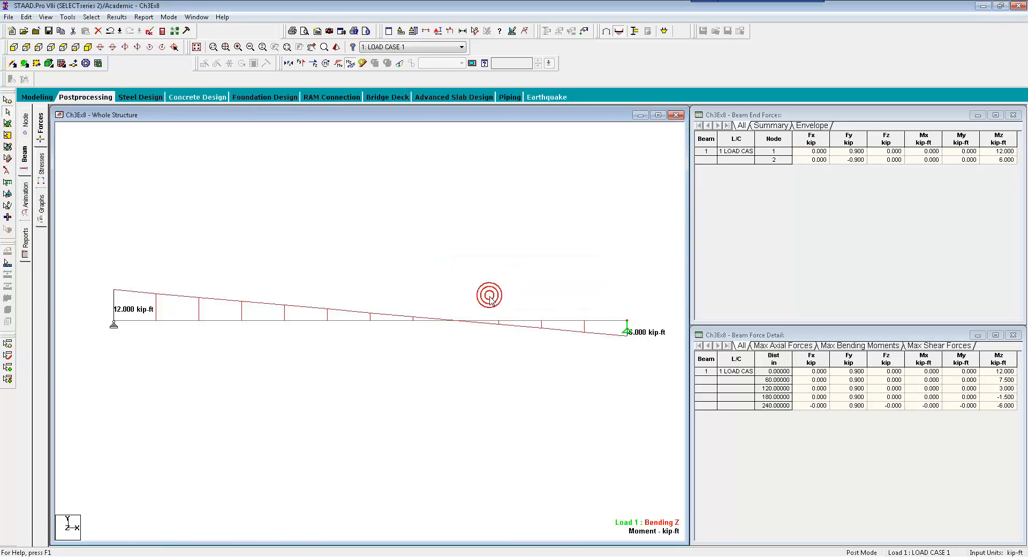
Replace the Bending Z diagram with the Shear Y diagram and capture it as a report picture captioned "SFD"
click(362, 64)
click(301, 63)
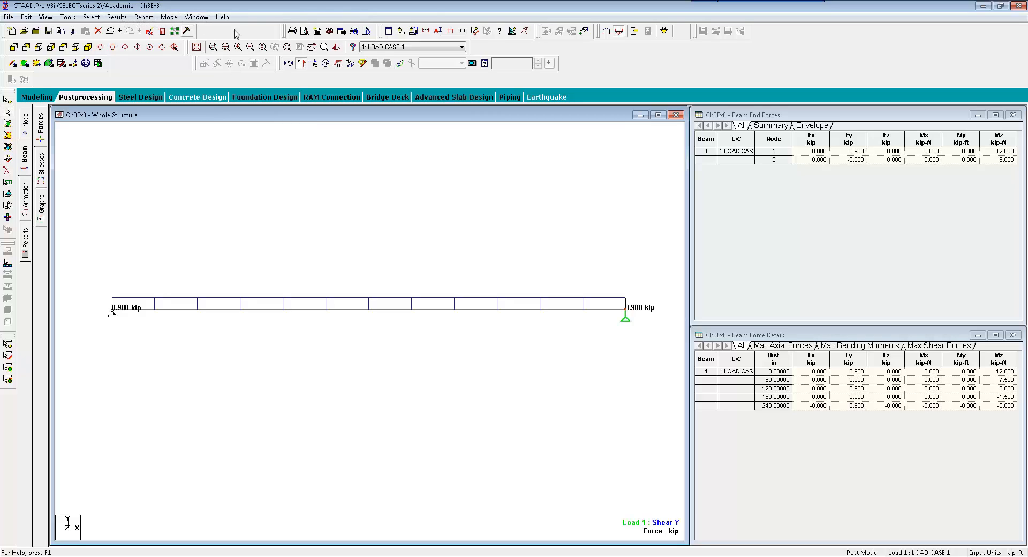
click(330, 32)
text(S)
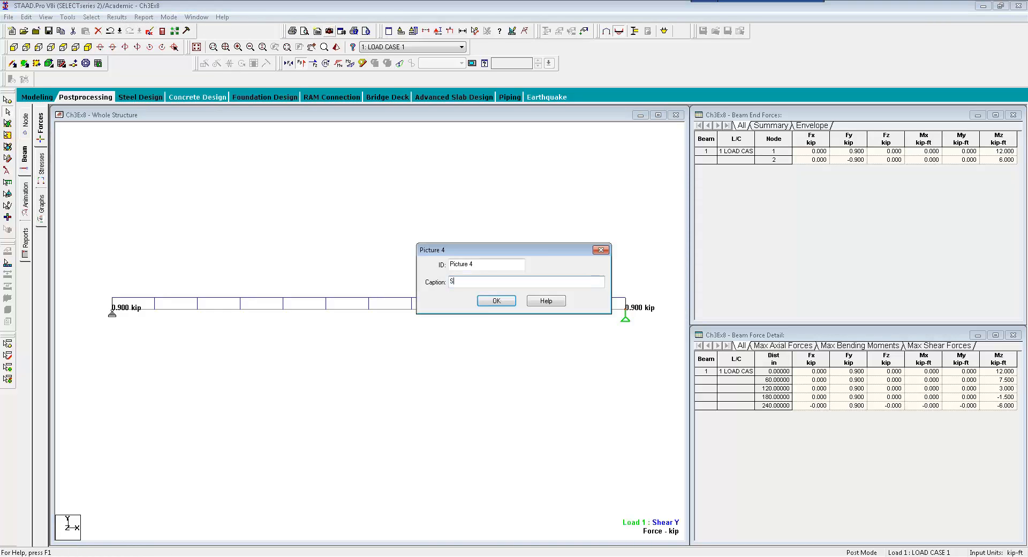
text(FD)
click(491, 301)
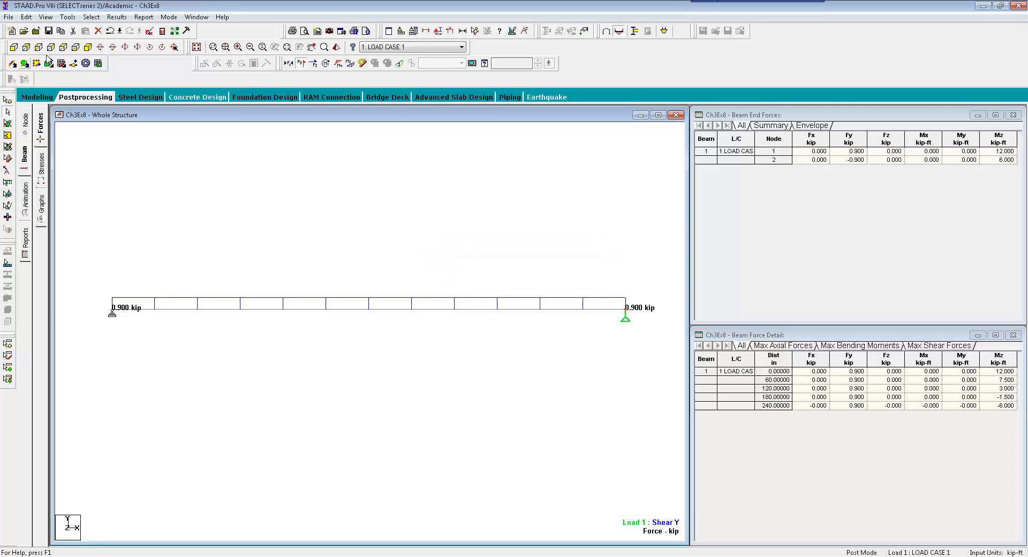
Add Picture 1 through Picture 4 to the selected items in the report setup
click(8, 17)
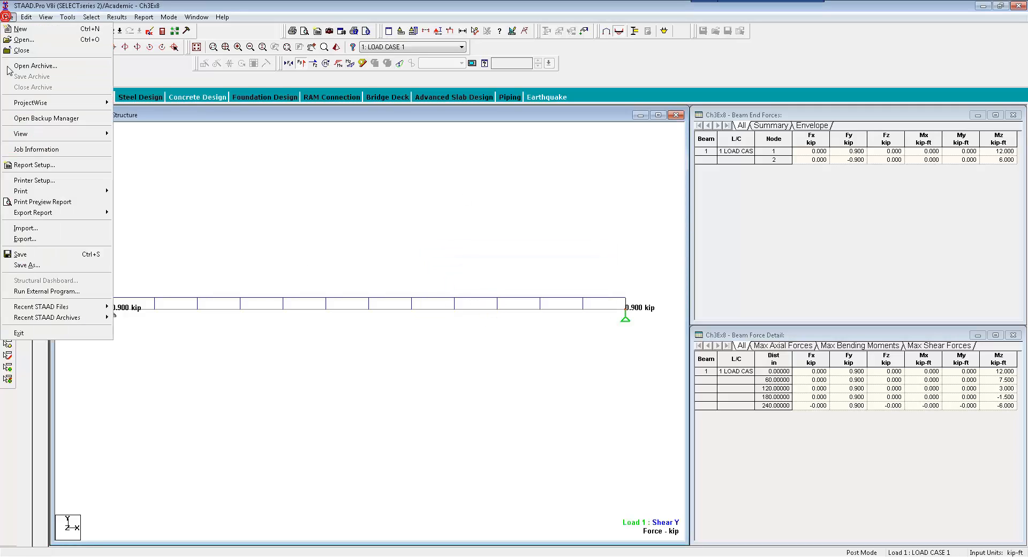
click(42, 167)
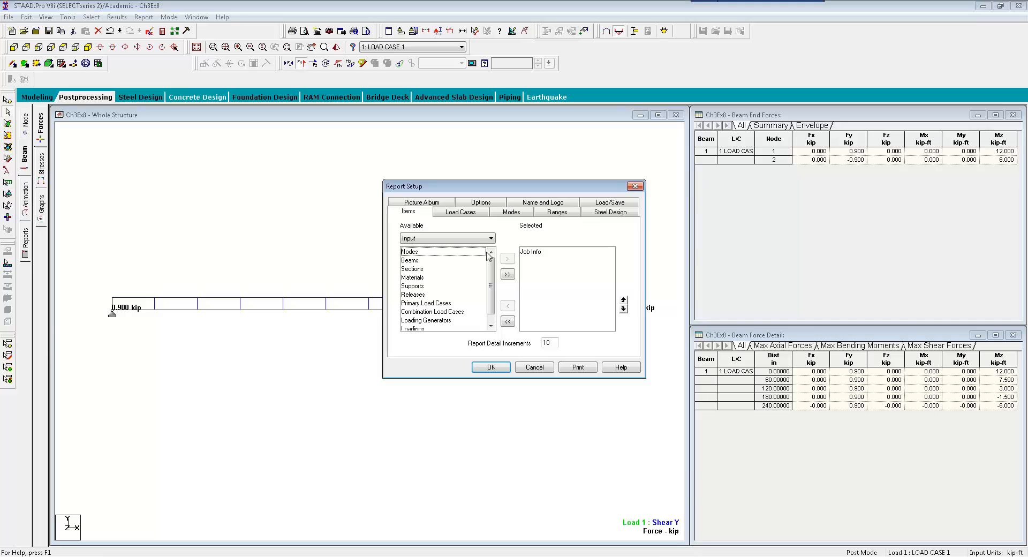
click(428, 238)
click(426, 262)
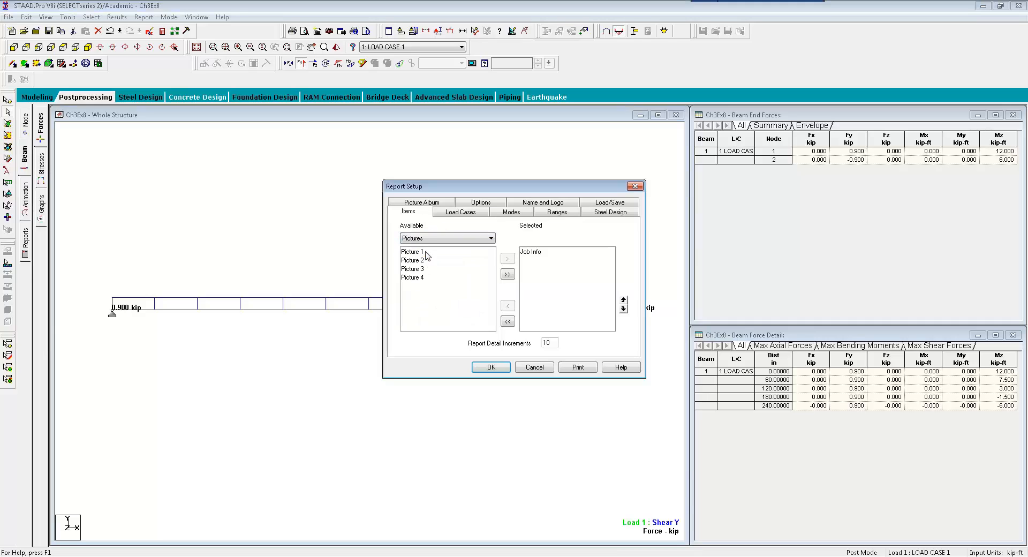
drag(423, 252, 432, 283)
click(507, 259)
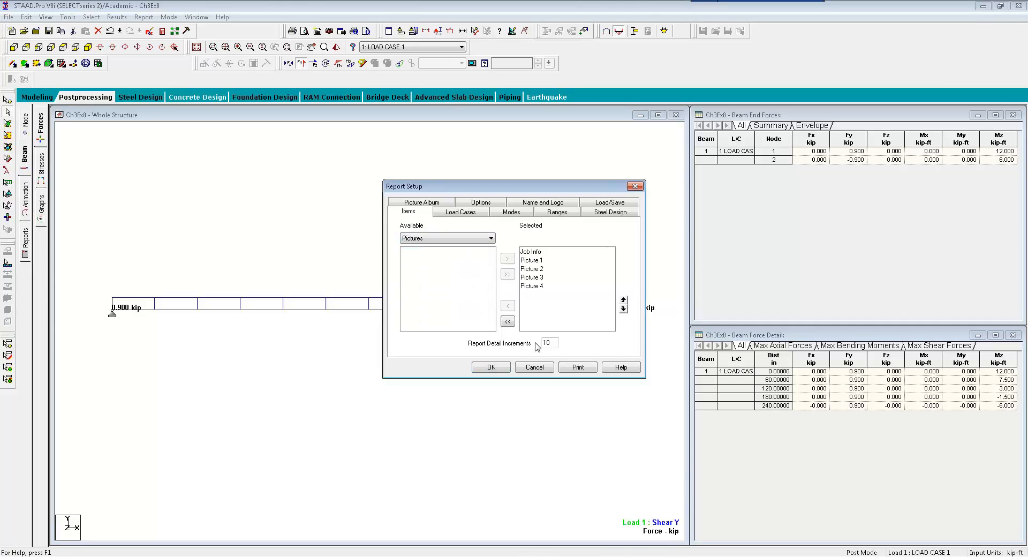
Print the report to the Adobe PDF printer and save it as Ch3Ex8 in the Ch2 folder
click(578, 367)
click(493, 225)
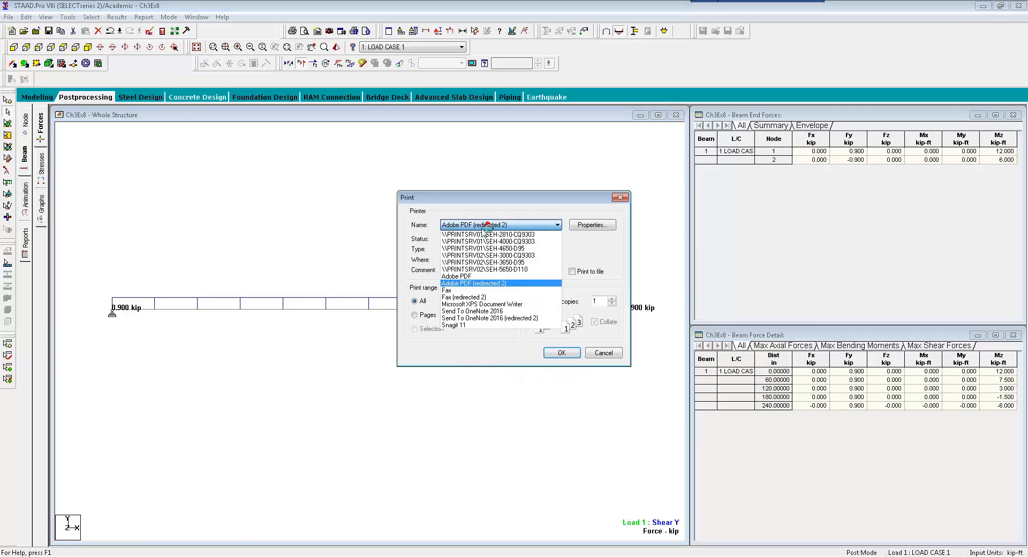
click(458, 275)
click(560, 352)
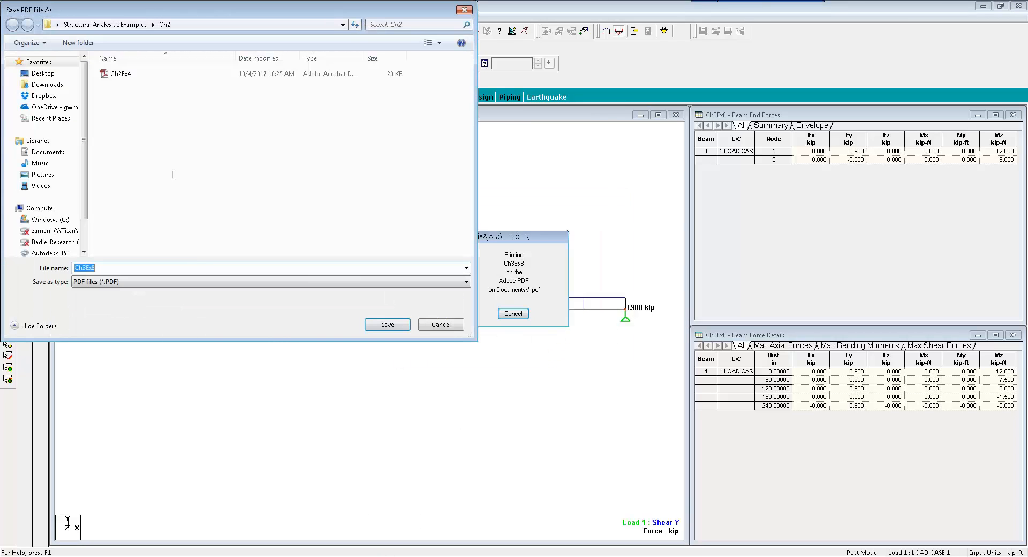
click(379, 326)
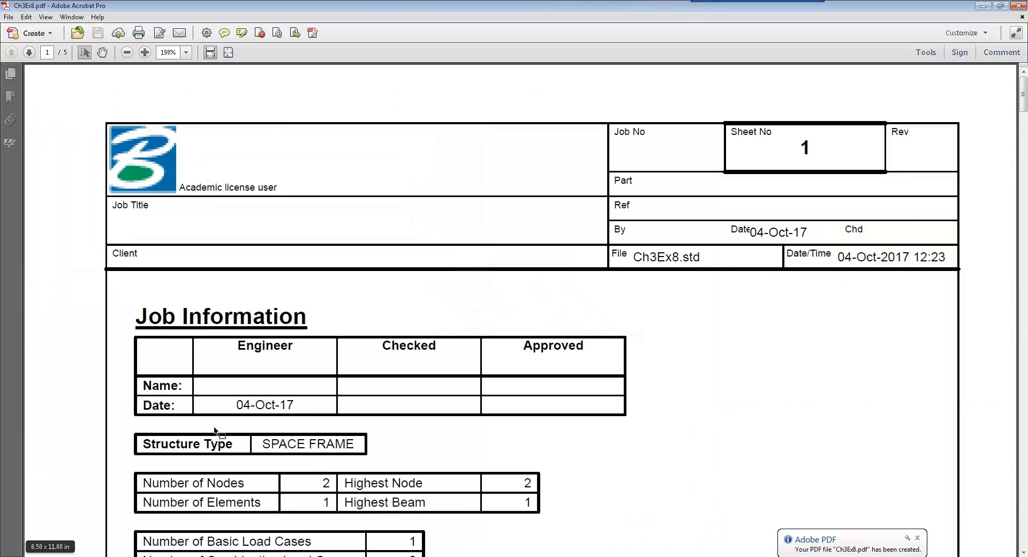
Review the PDF report from the job information through the displacement, reactions, BMD and shear diagram pages
scroll(209, 406, down, 20)
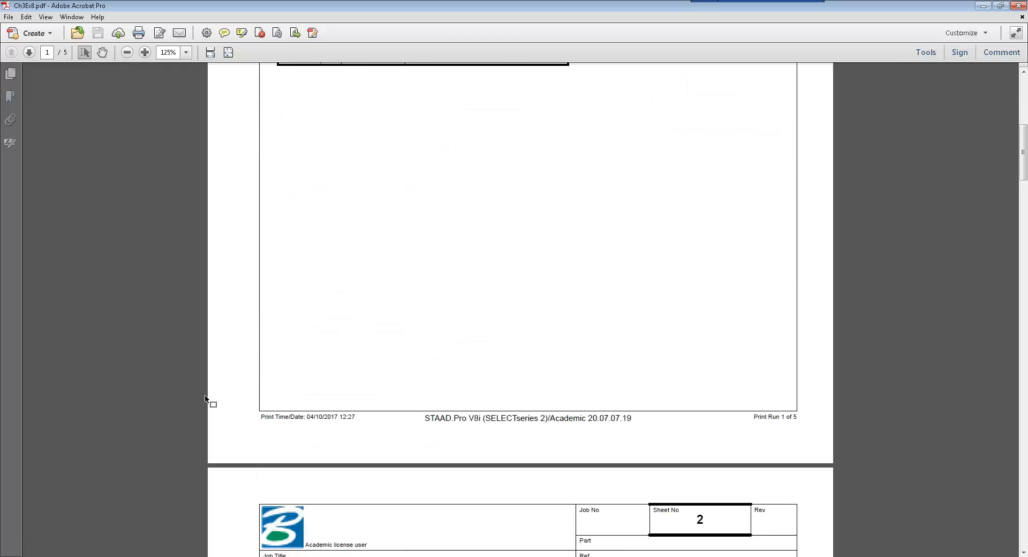
scroll(205, 398, down, 18)
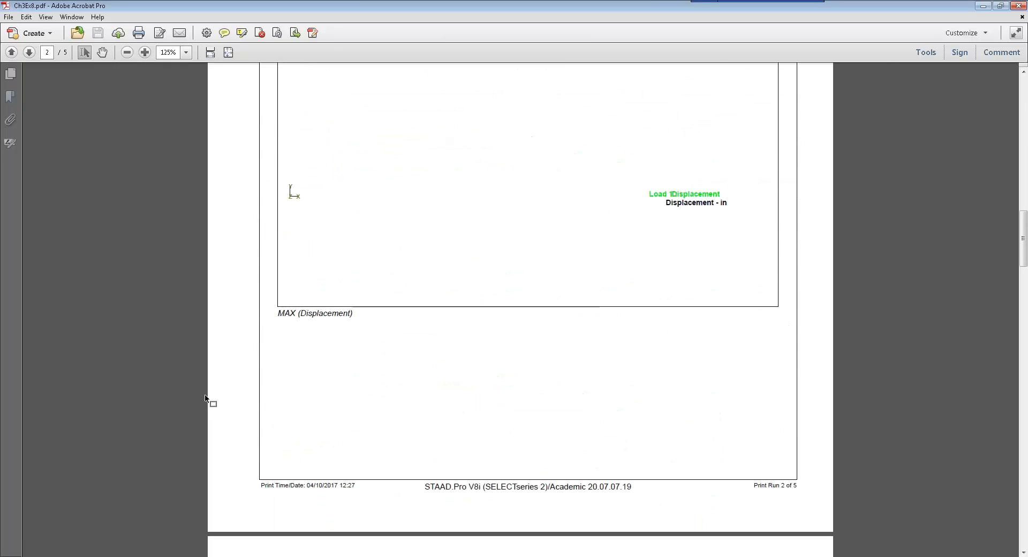
scroll(206, 398, down, 18)
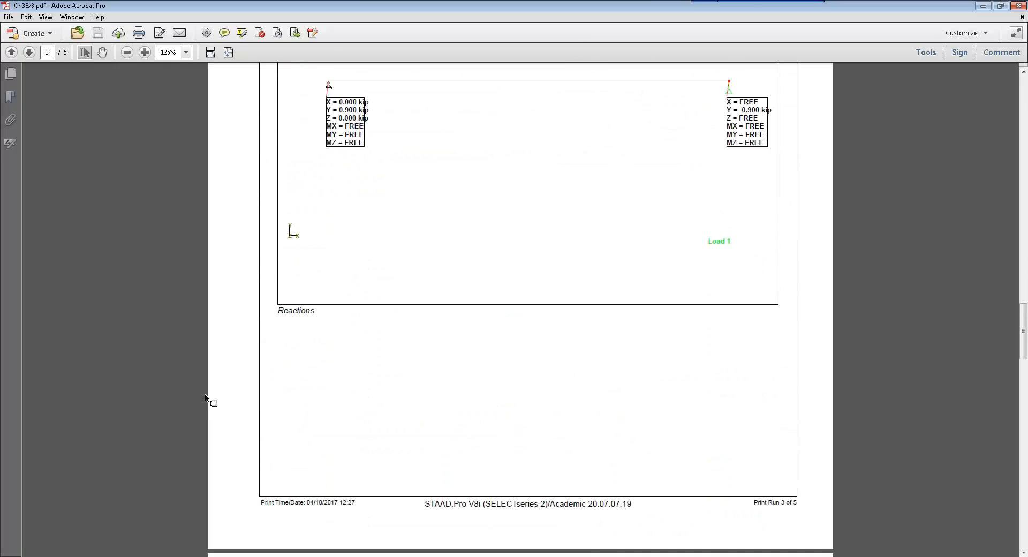
scroll(205, 398, down, 18)
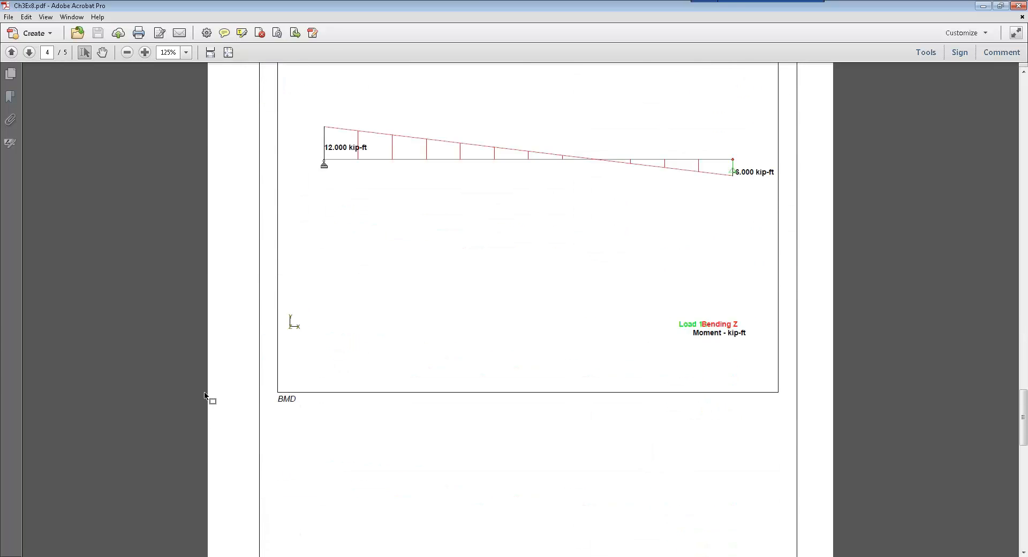
scroll(206, 398, down, 4)
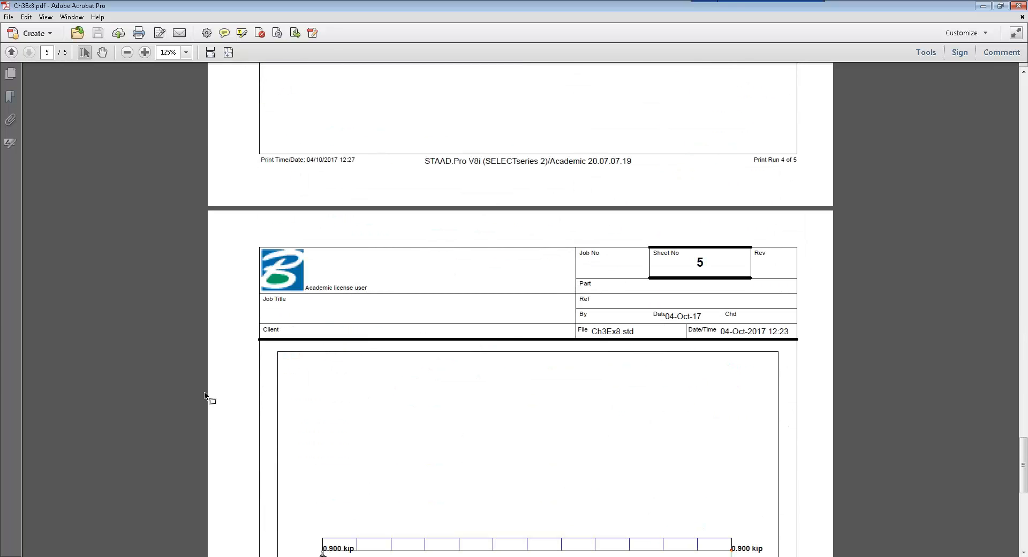
scroll(204, 394, down, 6)
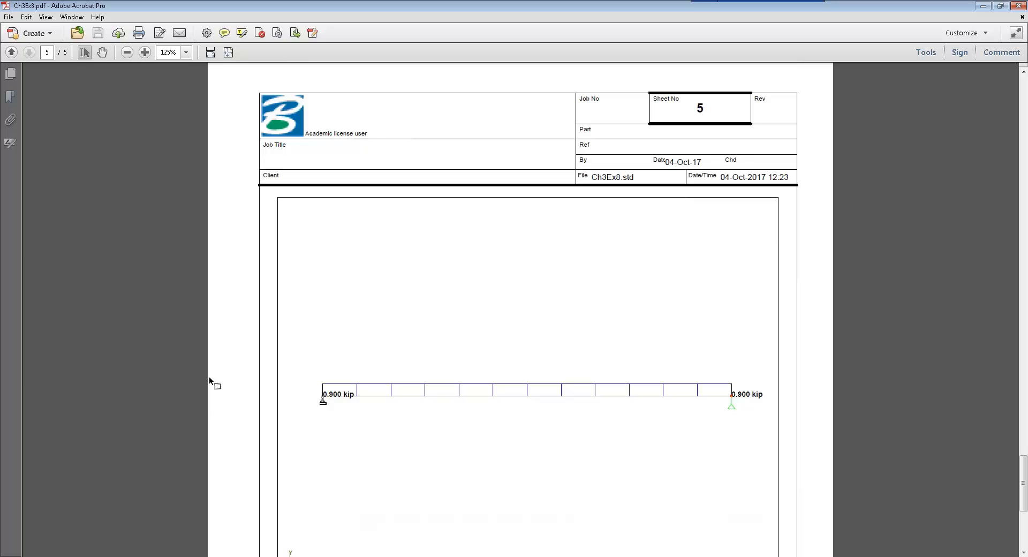